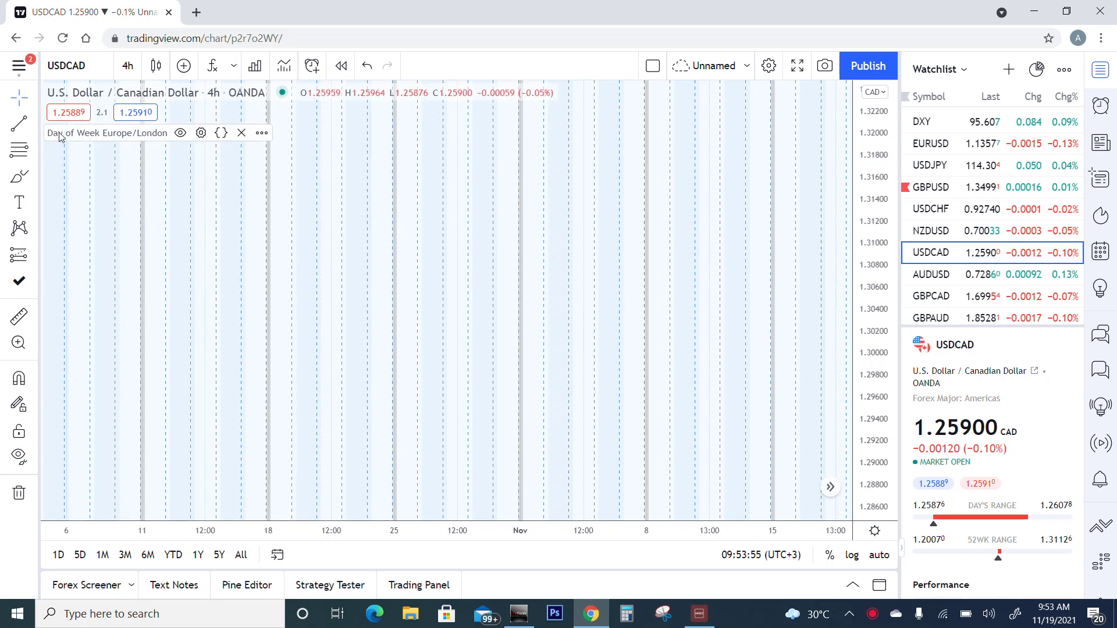
# Place the text label 'Straight way Trading Methodology in forex' near the top of the USDCAD chart
pyautogui.click(19, 203)
pyautogui.click(427, 179)
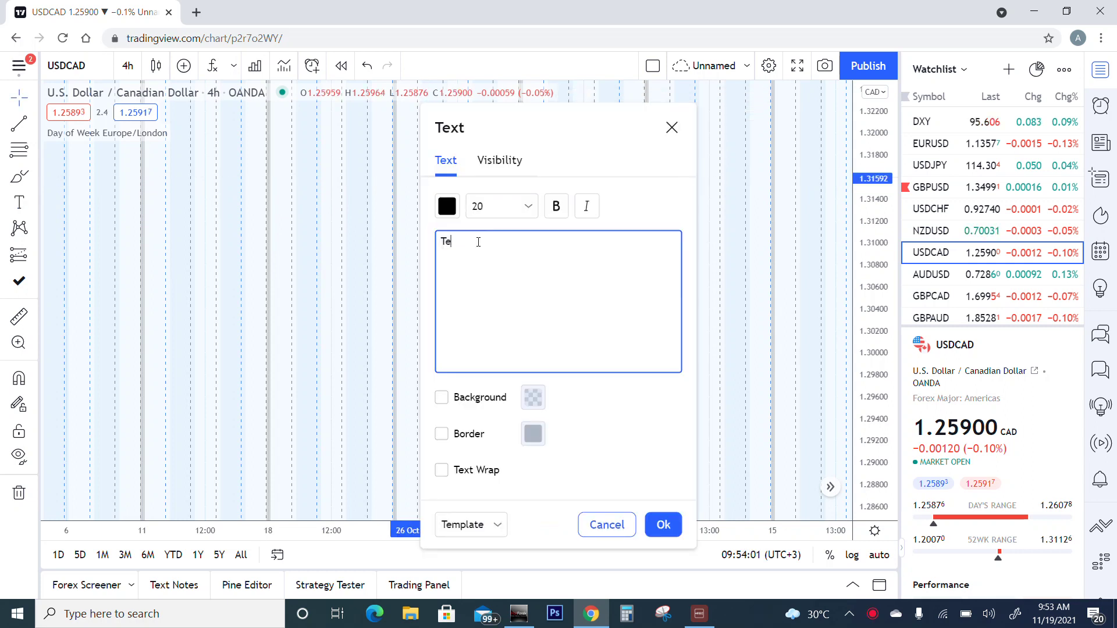
pyautogui.press('BackSpace')
pyautogui.press('BackSpace')
pyautogui.write('t')
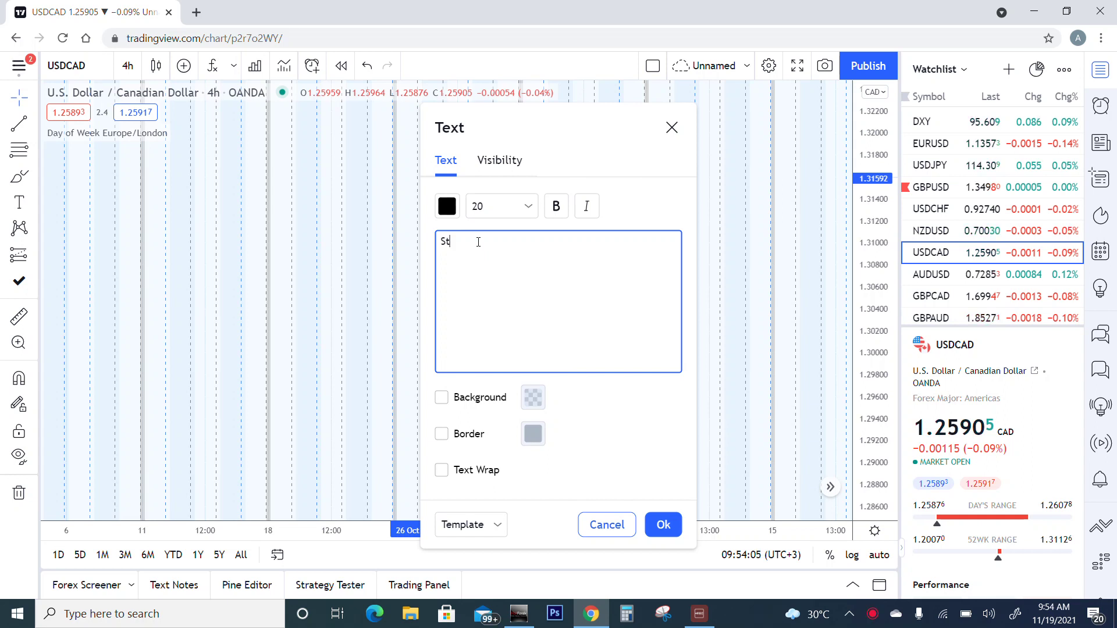
pyautogui.write('rai')
pyautogui.write('ght way')
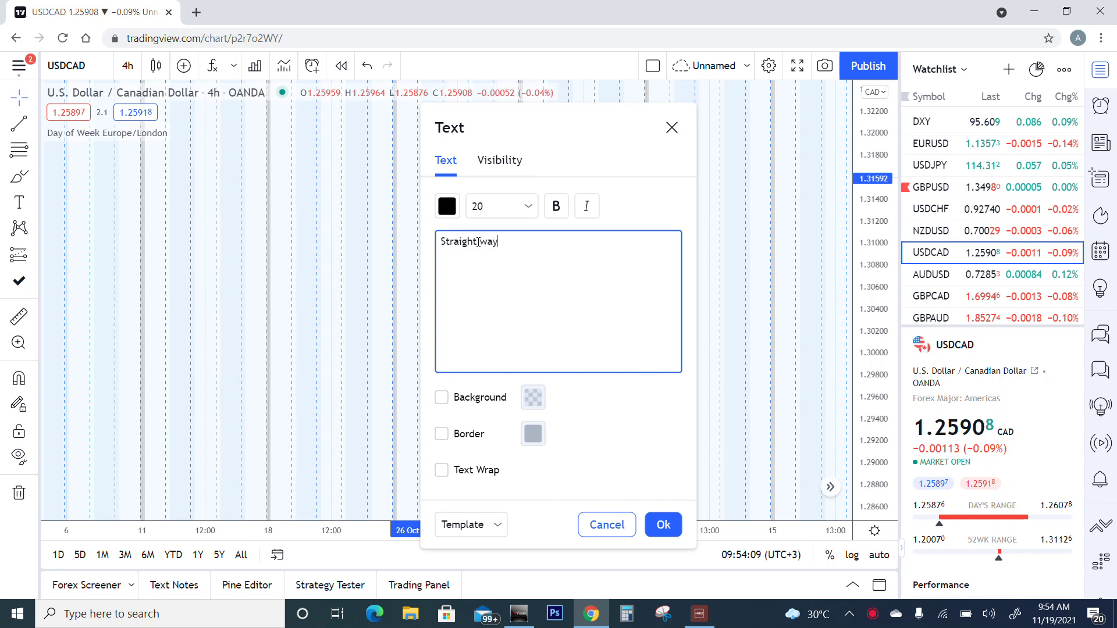
pyautogui.write(' Tradin')
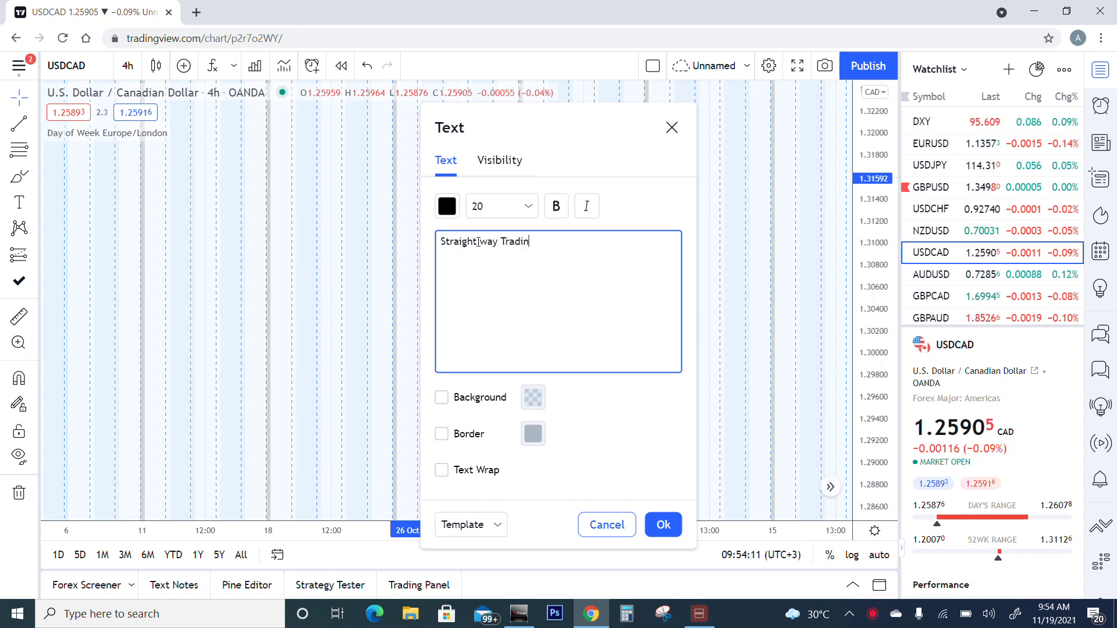
pyautogui.write('g Methodo')
pyautogui.write('logy')
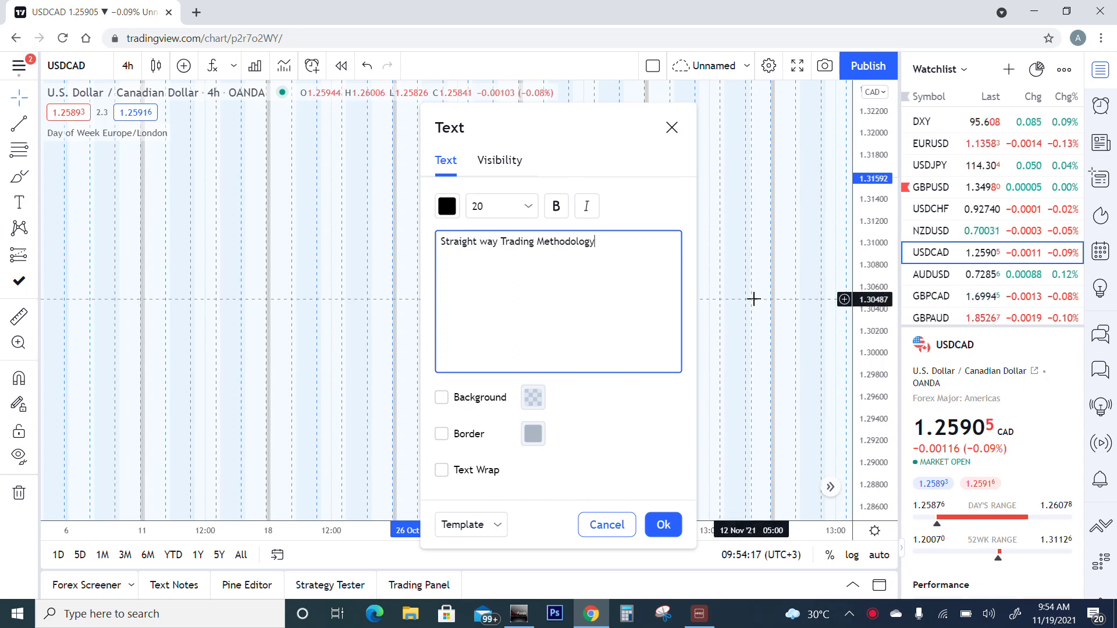
pyautogui.write(' in forex')
pyautogui.click(663, 524)
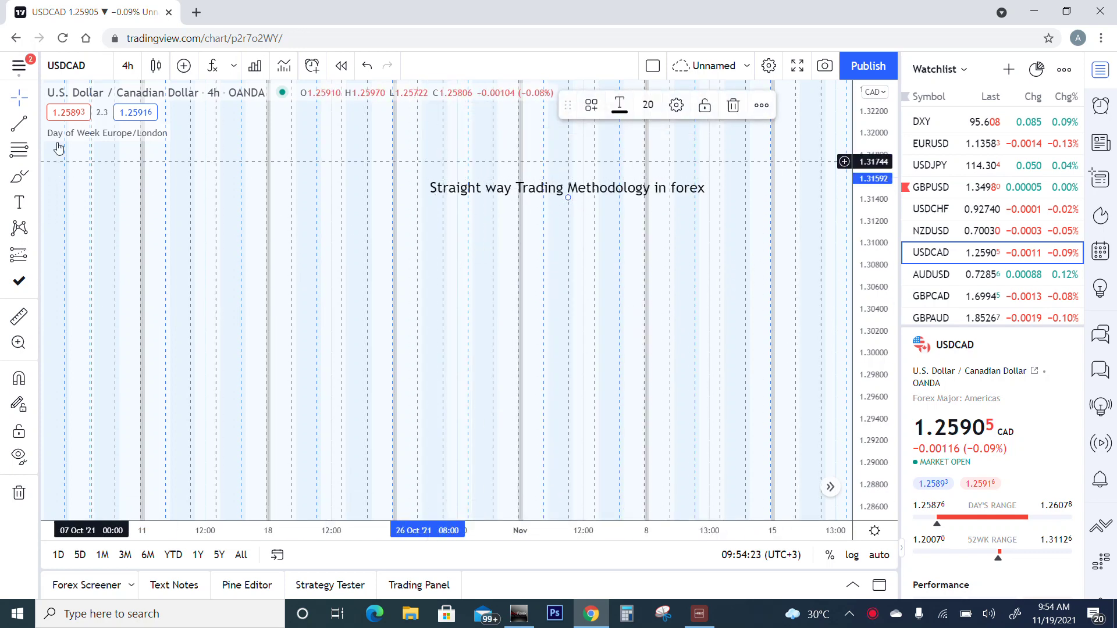
# Add '(FTM) FOLLOW THE MONEY' as a second text label directly below the title
pyautogui.click(432, 207)
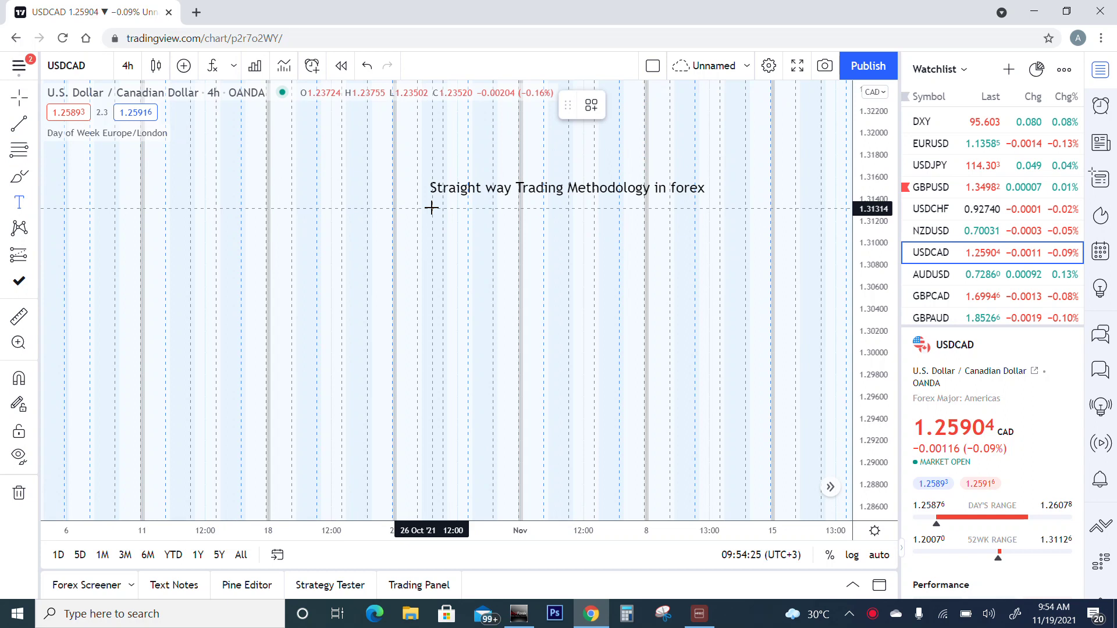
pyautogui.click(435, 209)
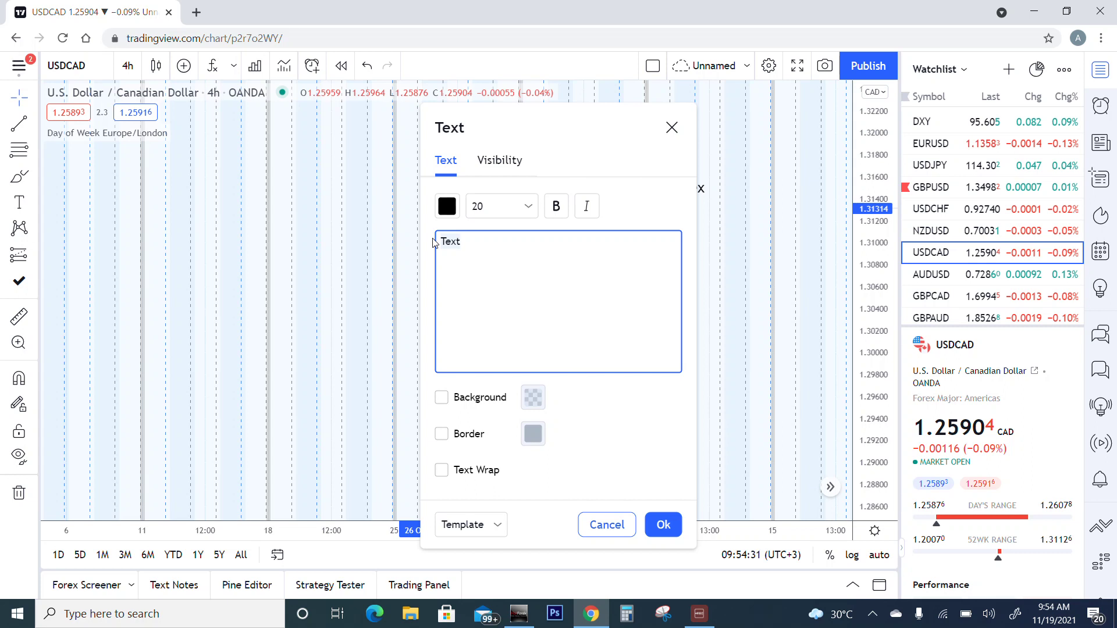
pyautogui.write('F')
pyautogui.write('TM')
pyautogui.write('(')
pyautogui.write('OLLOW THE MON')
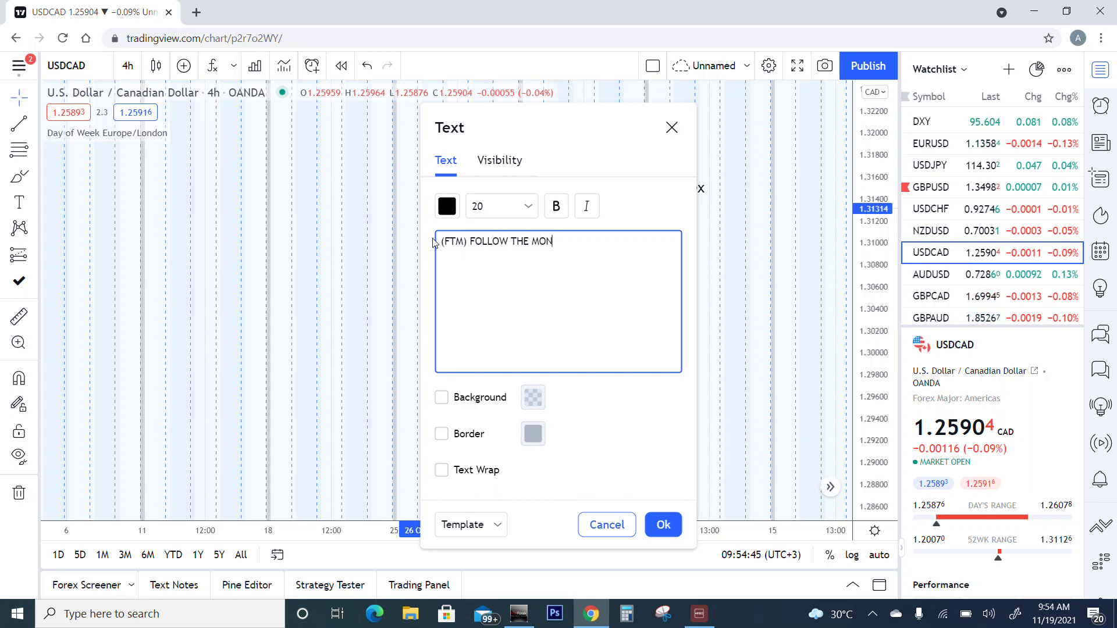
pyautogui.write('IT')
pyautogui.press('BackSpace')
pyautogui.click(663, 524)
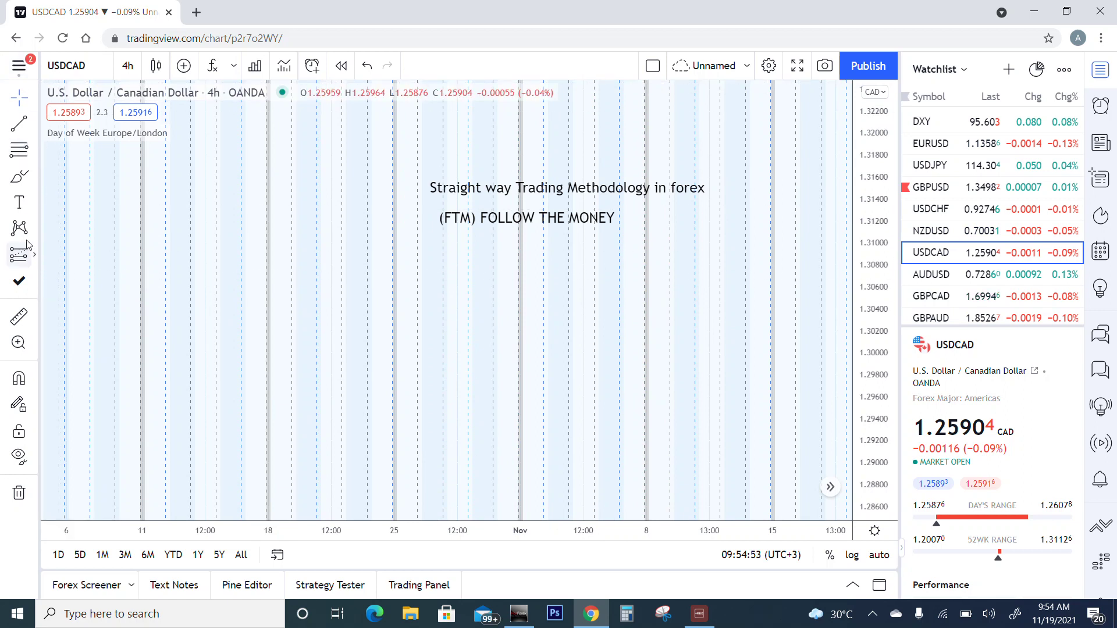
# Add 'TREND IS YOUR FRIEND' as a third text label below the FTM line
pyautogui.click(21, 206)
pyautogui.click(483, 240)
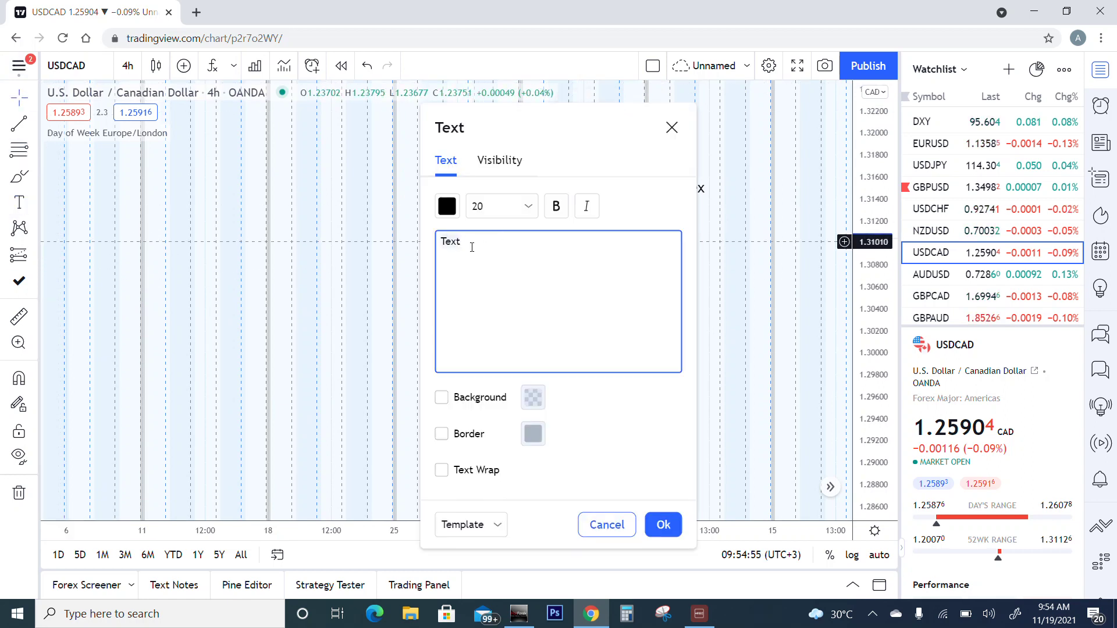
pyautogui.press('BackSpace')
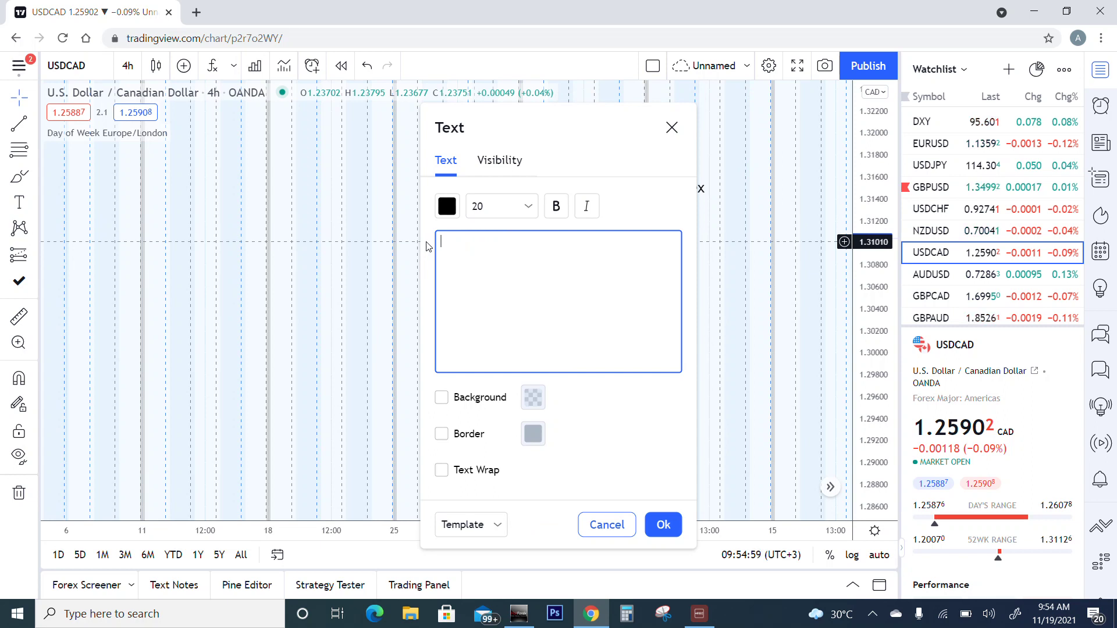
pyautogui.write('TR')
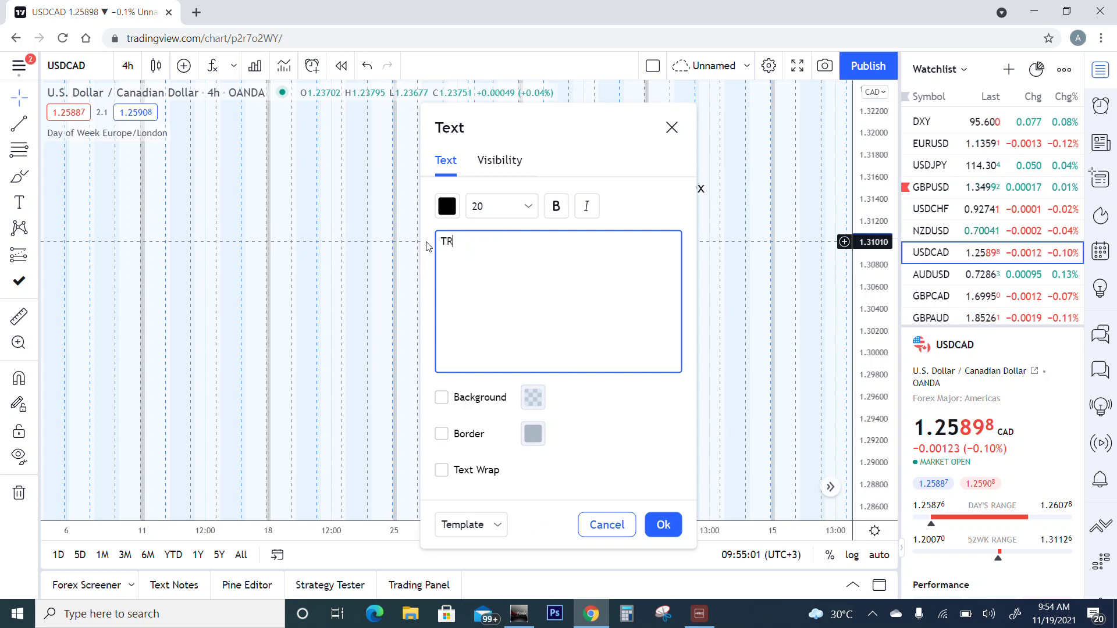
pyautogui.write('END IS ')
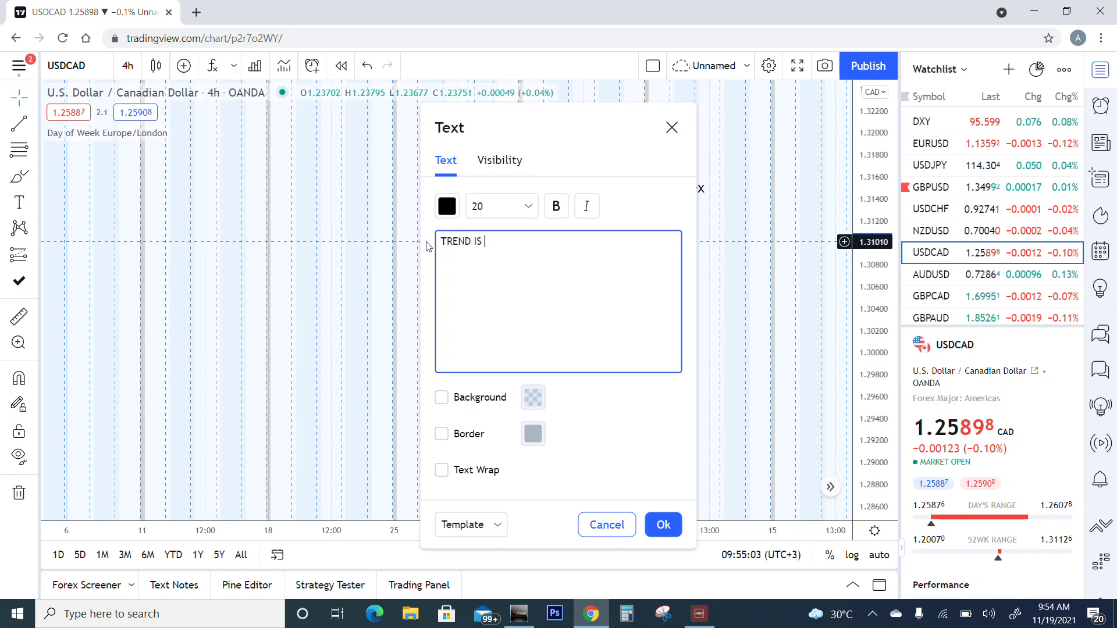
pyautogui.write('YO')
pyautogui.press('BackSpace')
pyautogui.write('FRIEND')
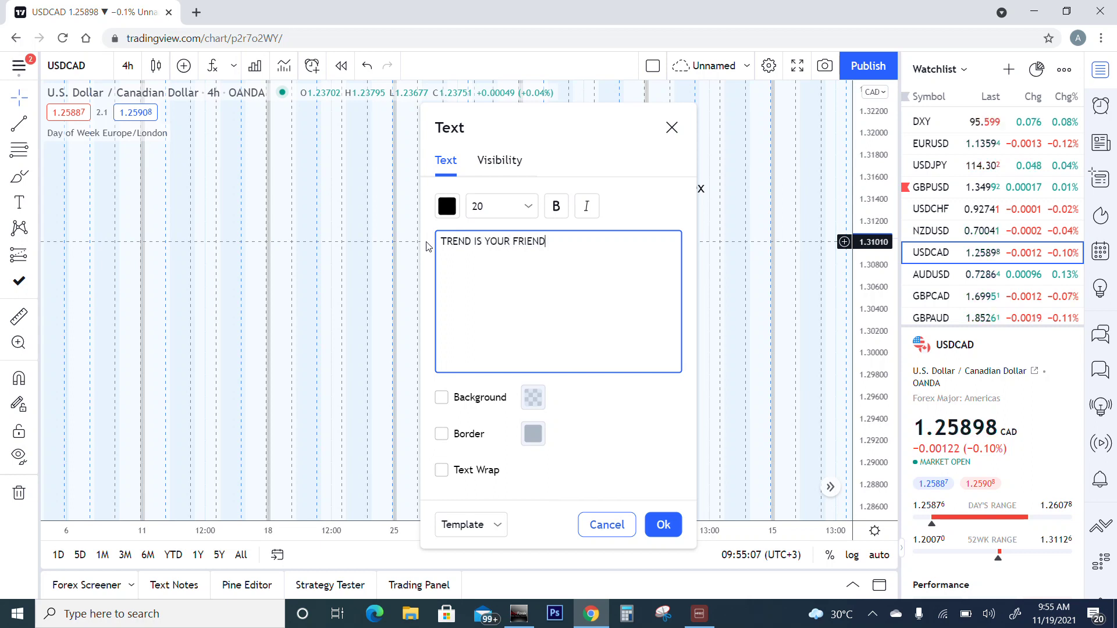
pyautogui.click(664, 525)
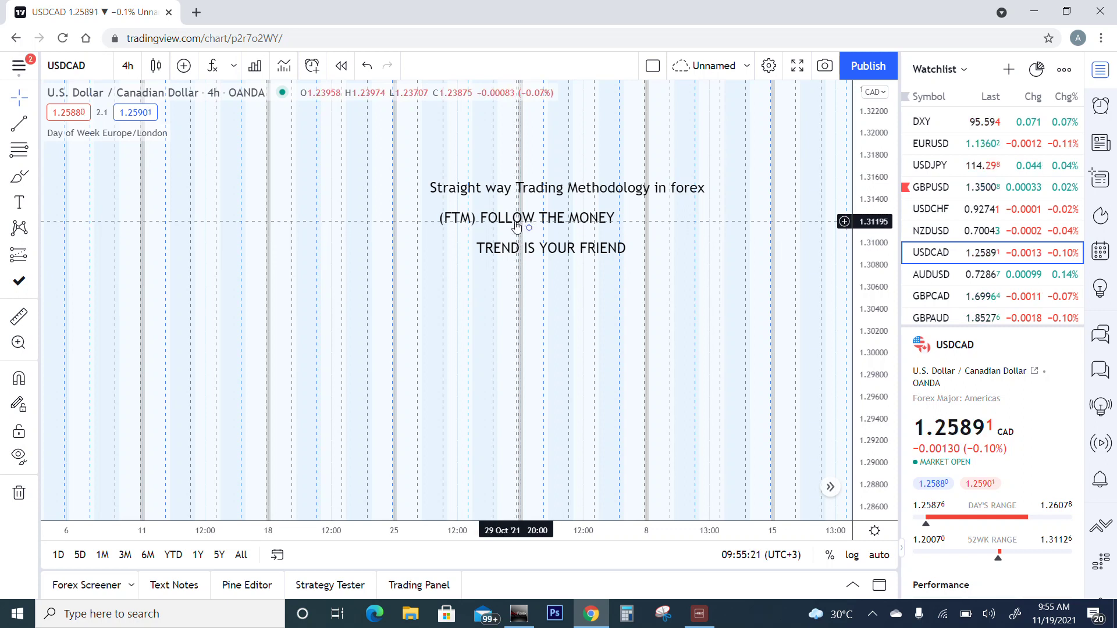
# Delete the TREND IS YOUR FRIEND and FTM labels, then start a new note below the title
pyautogui.click(522, 251)
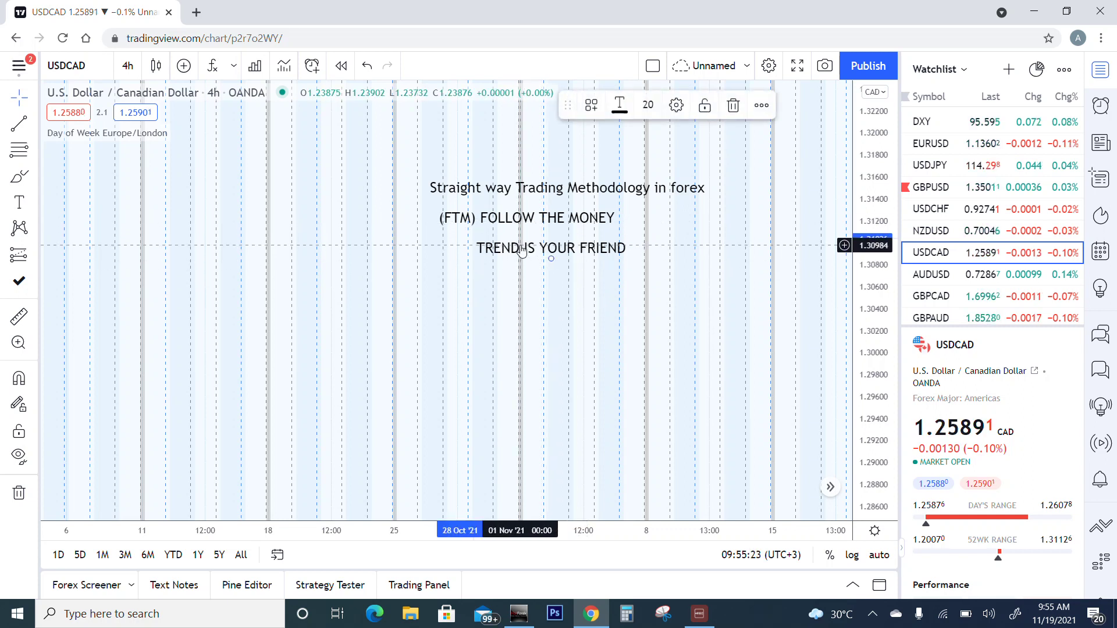
pyautogui.press('Delete')
pyautogui.click(500, 220)
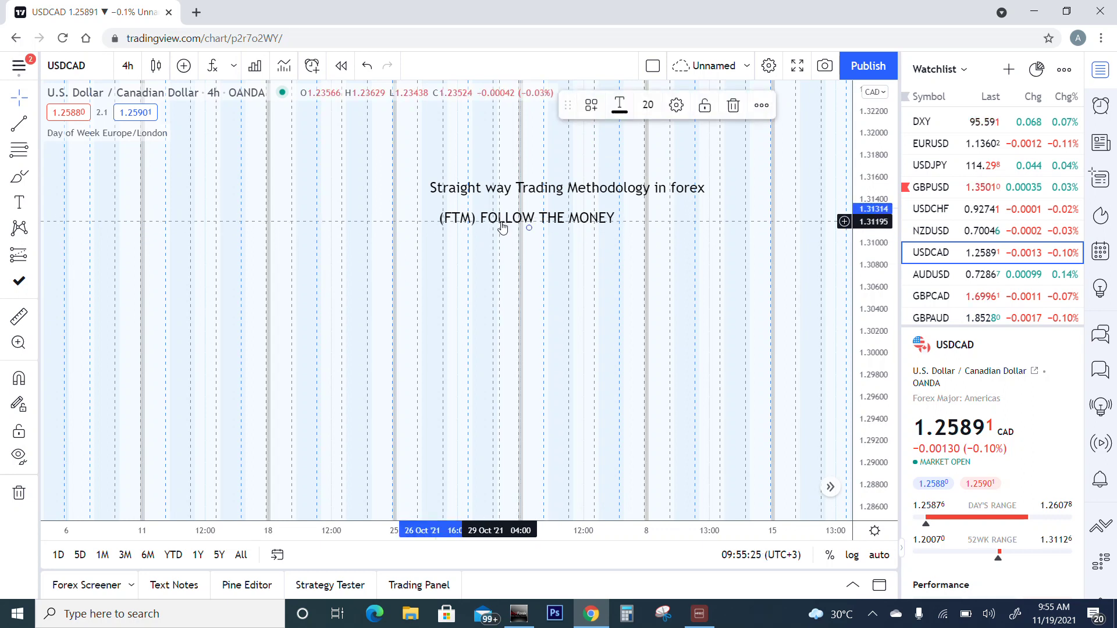
pyautogui.press('Delete')
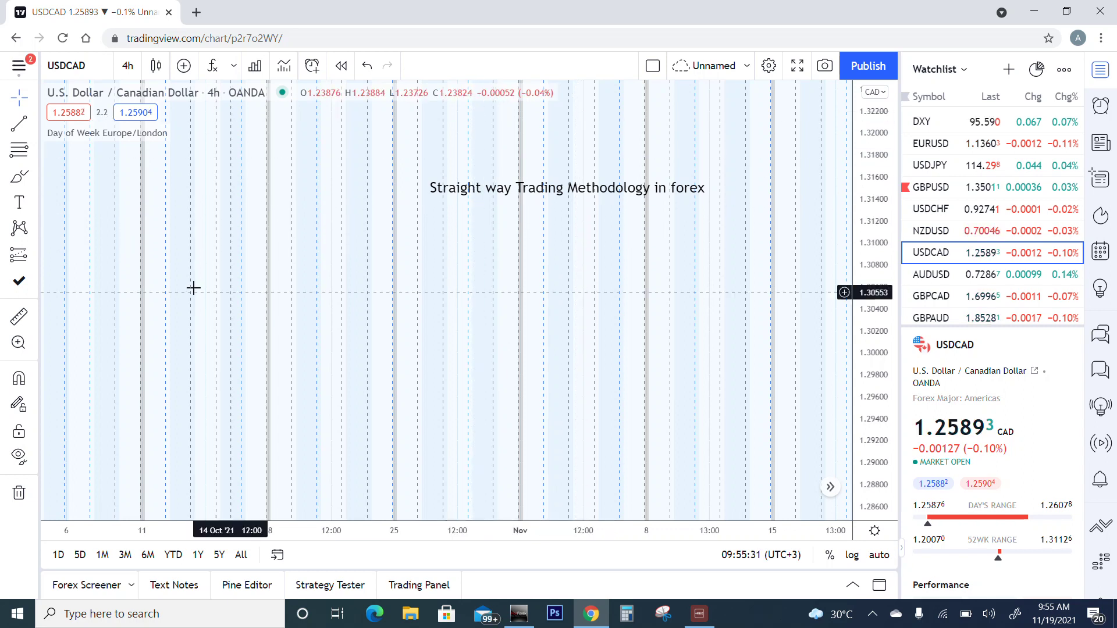
pyautogui.click(21, 206)
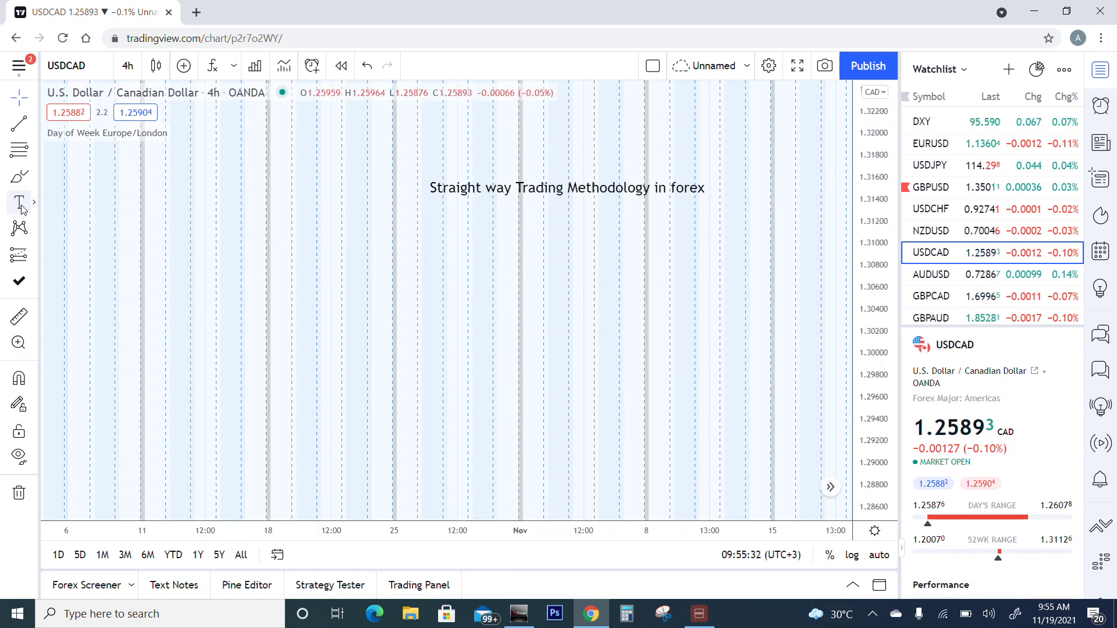
pyautogui.click(482, 219)
pyautogui.write('1.) MATKE')
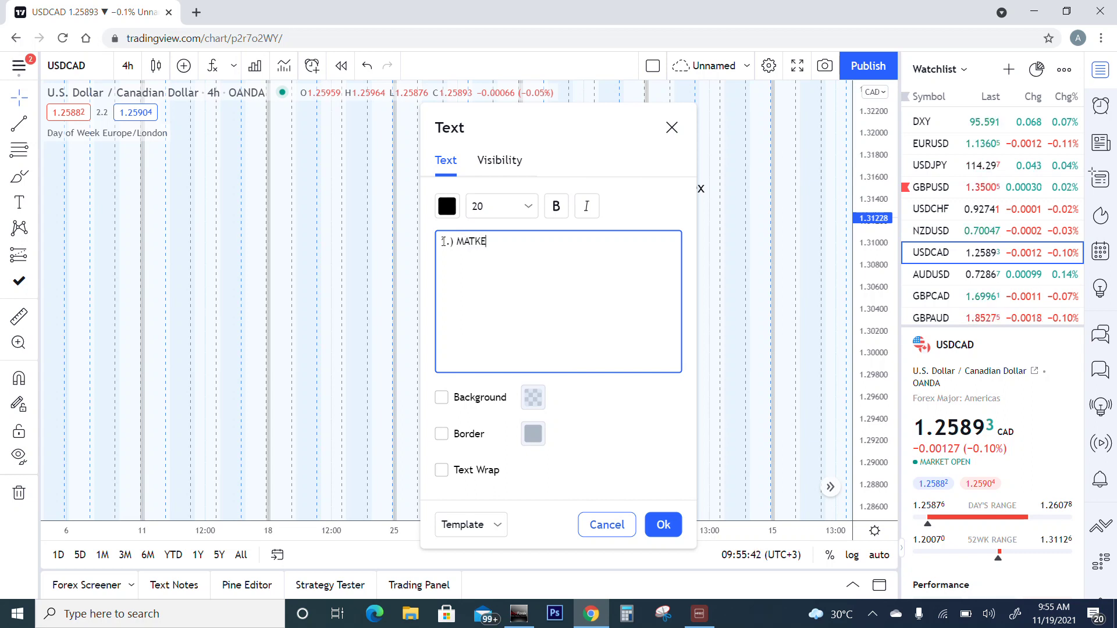
# Enter the numbered list MARKET MOVEMENT, MARKET STRUCTURE, MARKET PHASES, PD ARRAY, COT DATA
pyautogui.press('BackSpace')
pyautogui.press('BackSpace')
pyautogui.write('RKET')
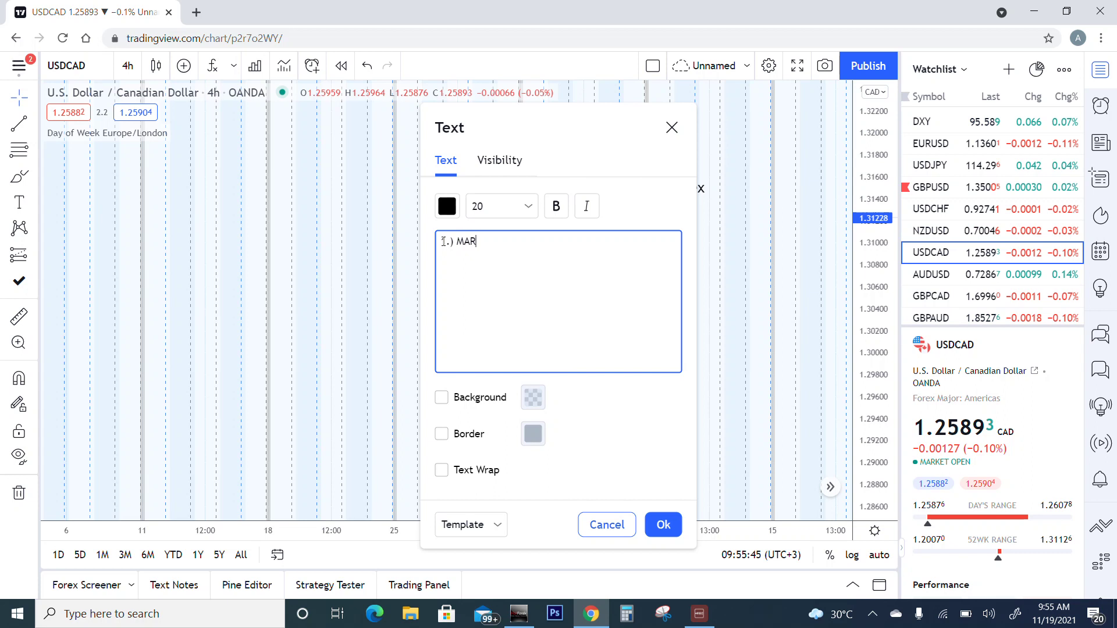
pyautogui.write('M')
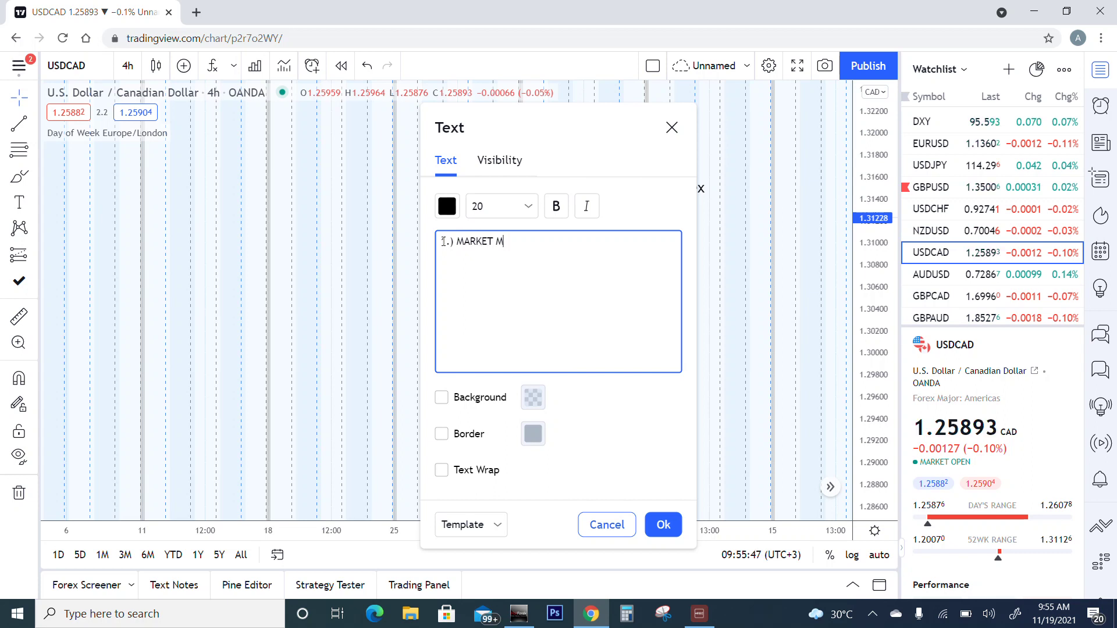
pyautogui.write('OVE')
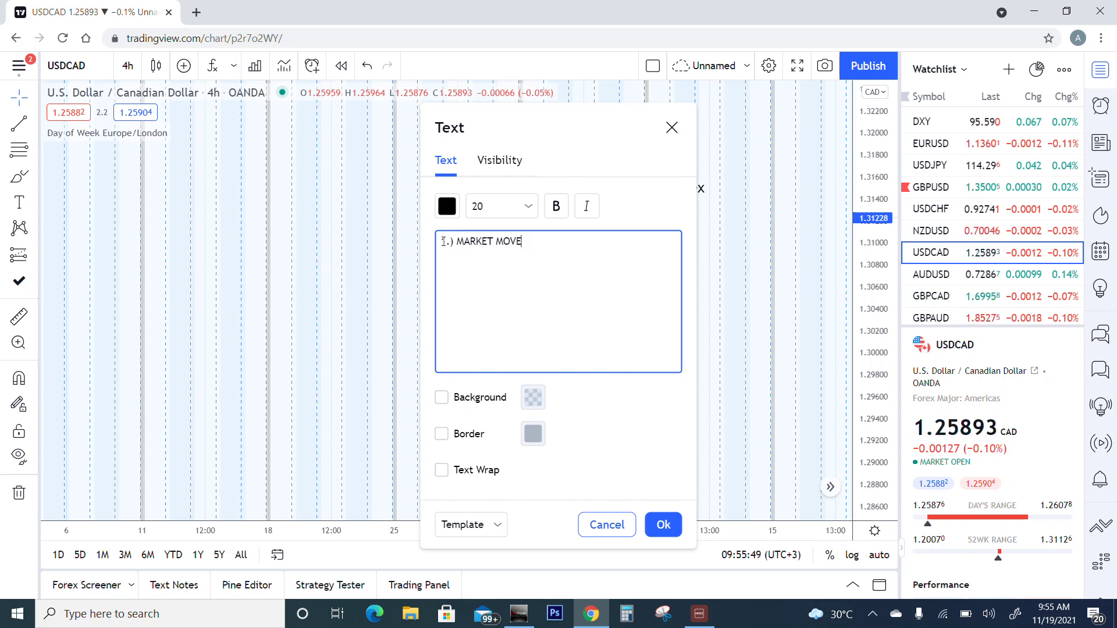
pyautogui.write('MENT')
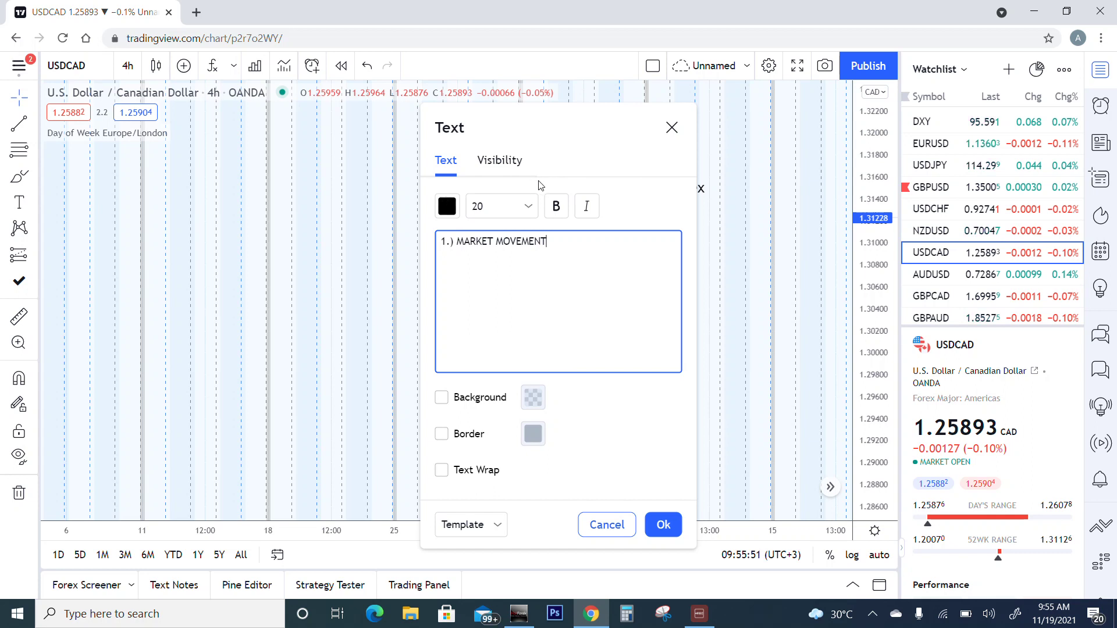
pyautogui.write('2.) MARKE')
pyautogui.write('T S')
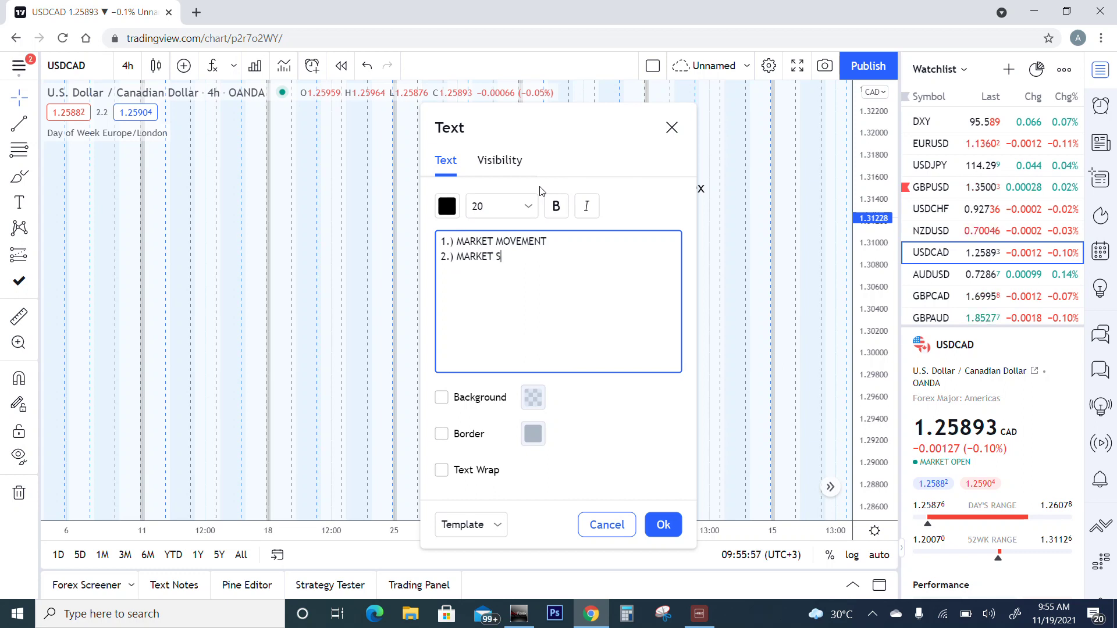
pyautogui.write('TRUCTUR')
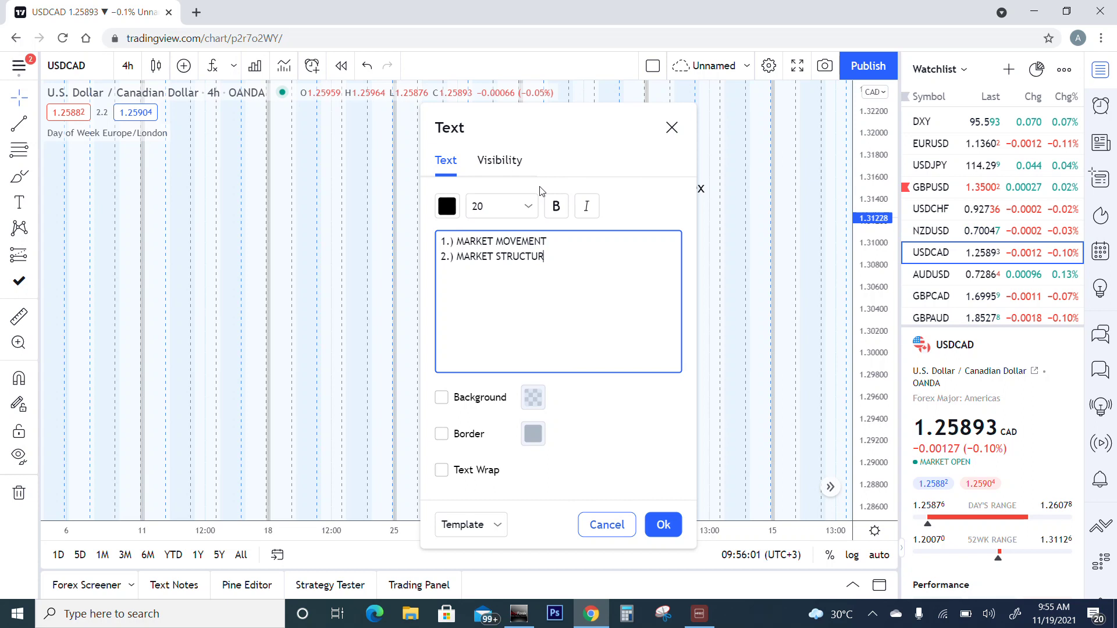
pyautogui.write('FEE')
pyautogui.press('Return')
pyautogui.write('3.)')
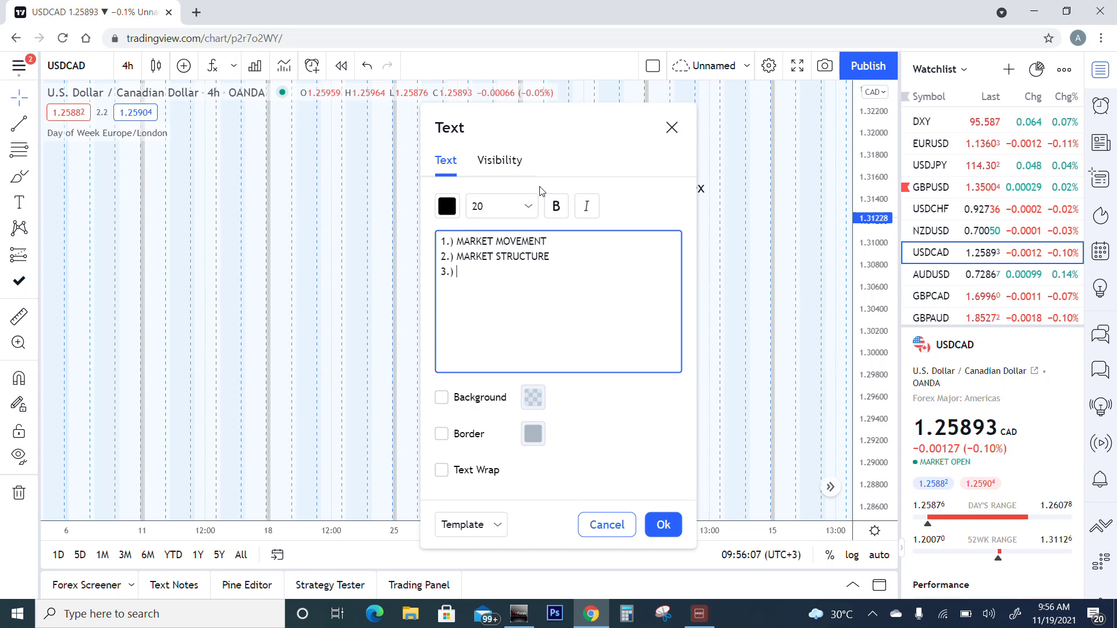
pyautogui.write('MARKET')
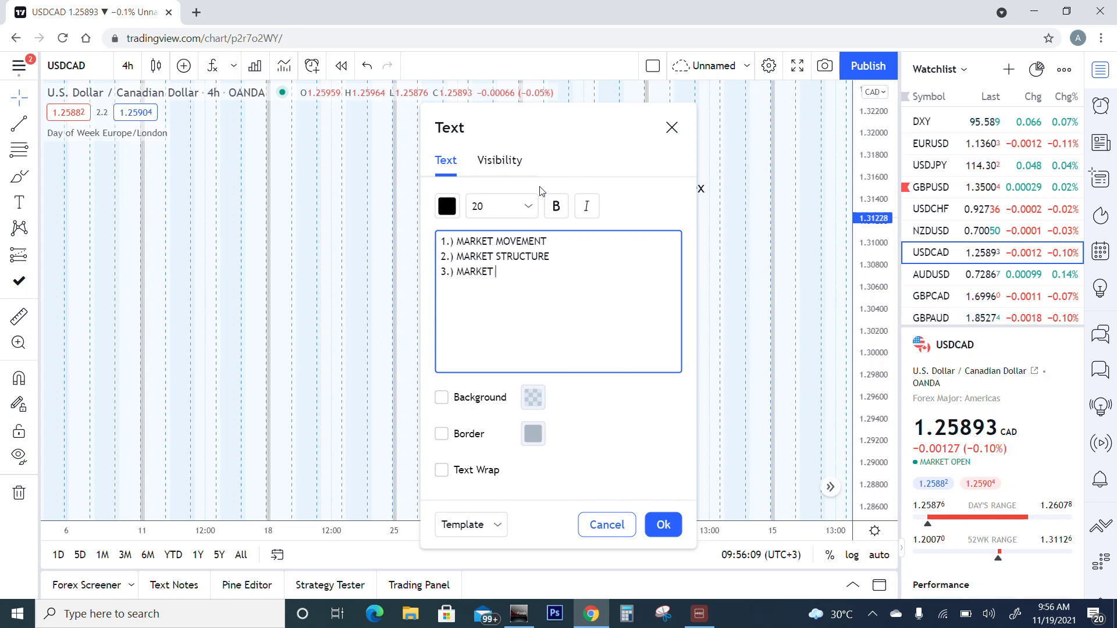
pyautogui.write('SES')
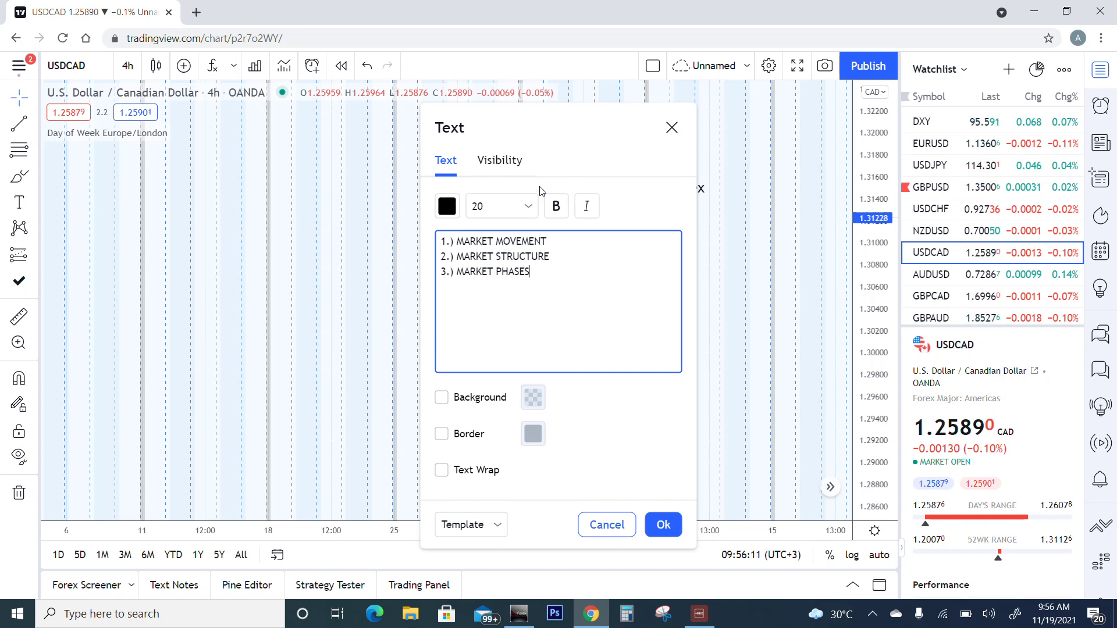
pyautogui.write('4.')
pyautogui.press('BackSpace')
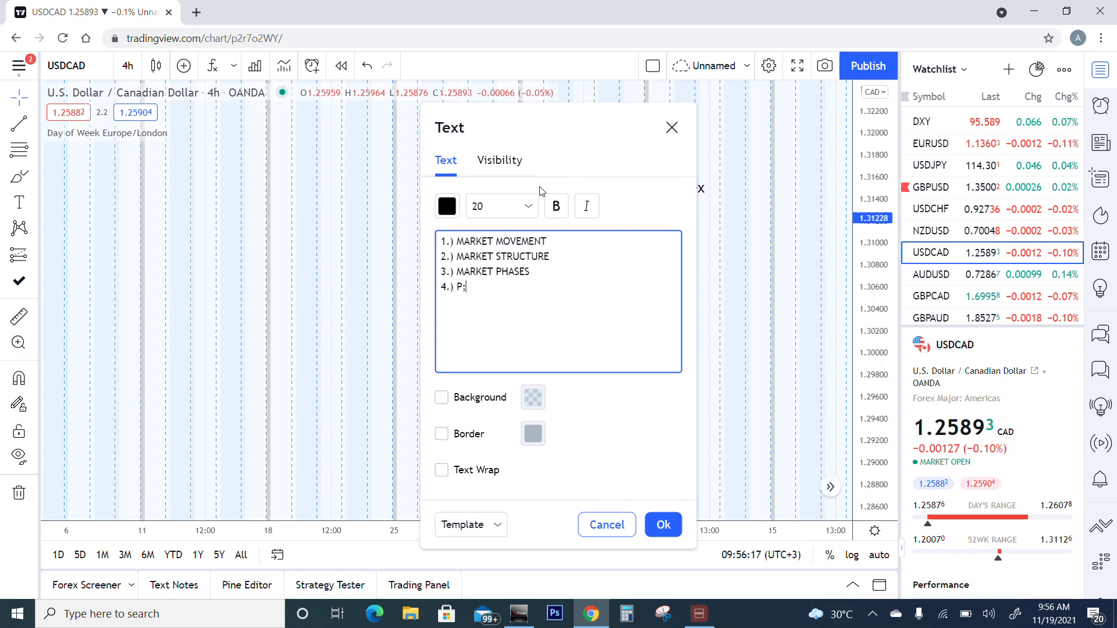
pyautogui.write('R')
pyautogui.write('RAY')
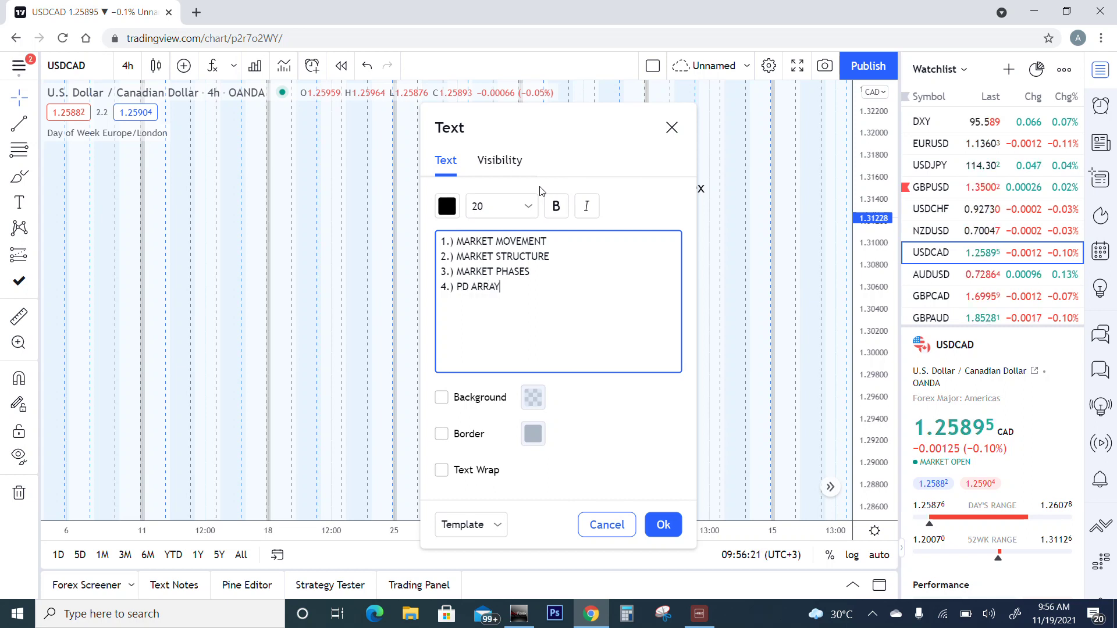
pyautogui.press('Return')
pyautogui.write('5.) ')
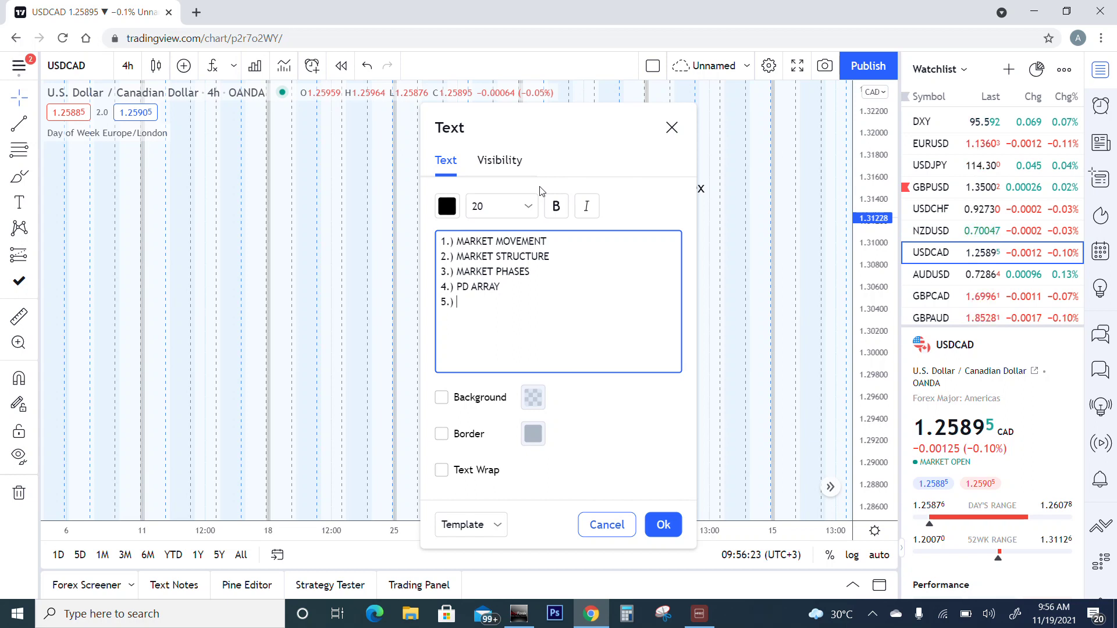
pyautogui.write('COT ')
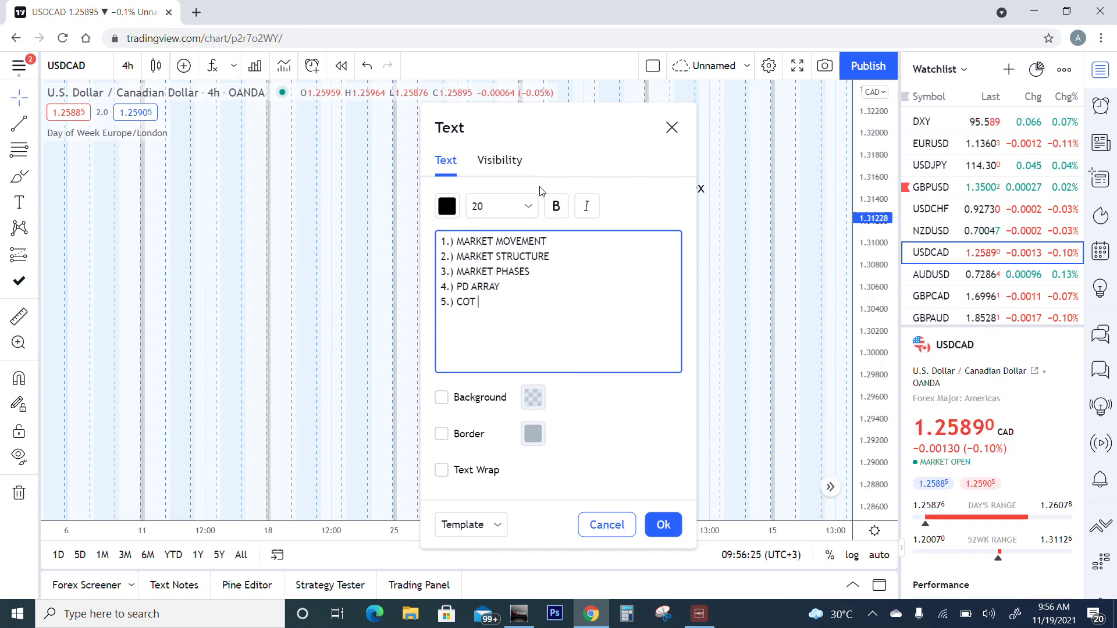
pyautogui.write('DATR')
pyautogui.press('BackSpace')
pyautogui.press('BackSpace')
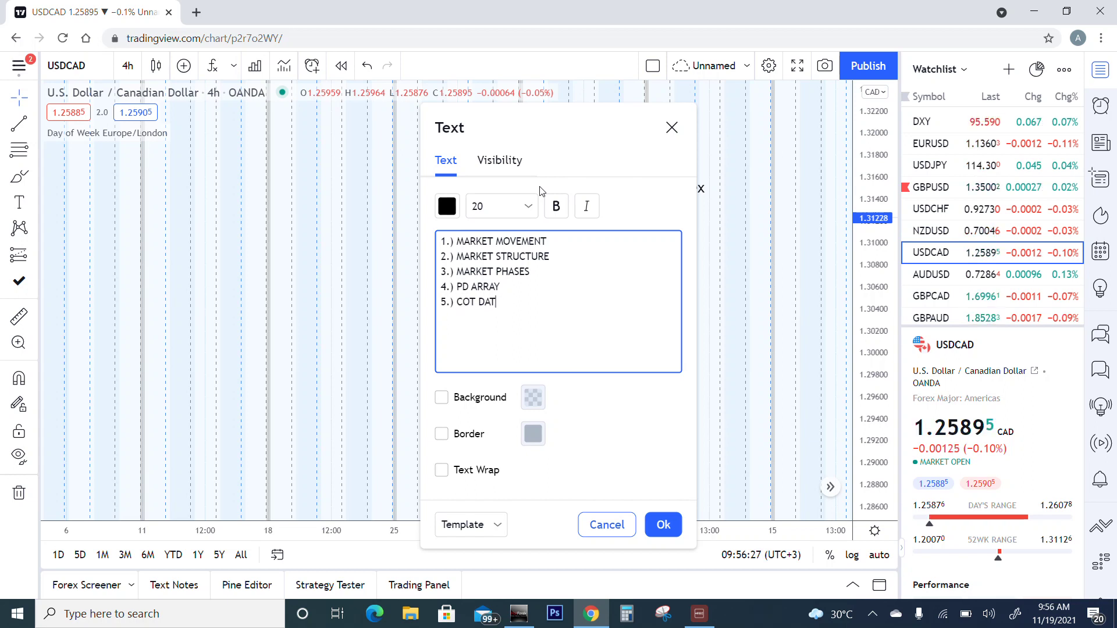
pyautogui.write('A')
pyautogui.click(664, 524)
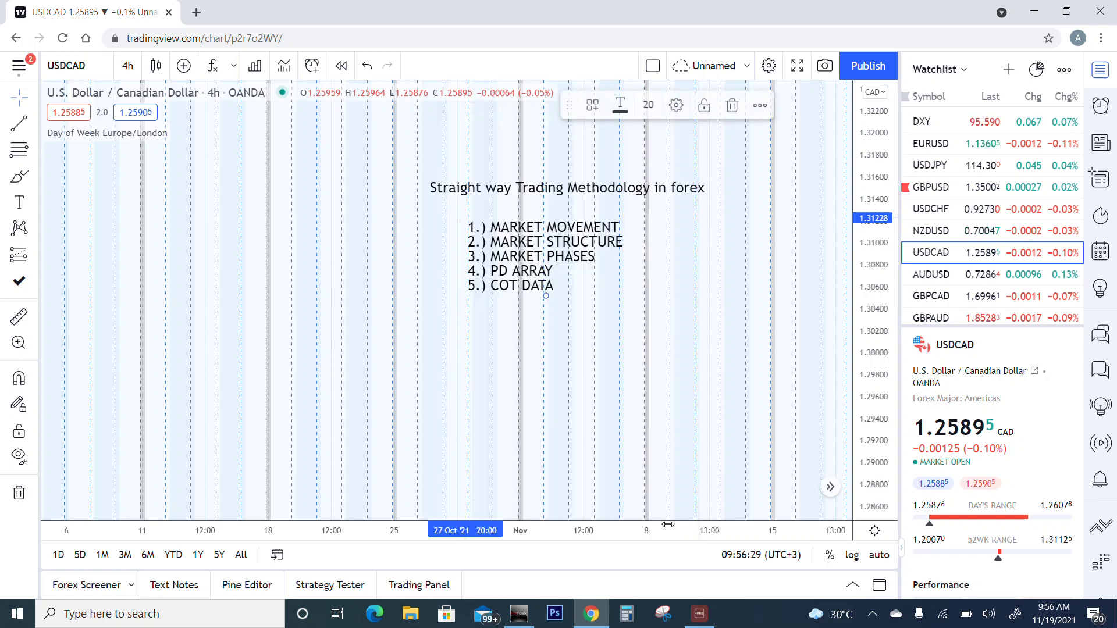
# Move the list under the title, align it with the title, and pan the chart
pyautogui.moveTo(510, 229); pyautogui.dragTo(480, 249)
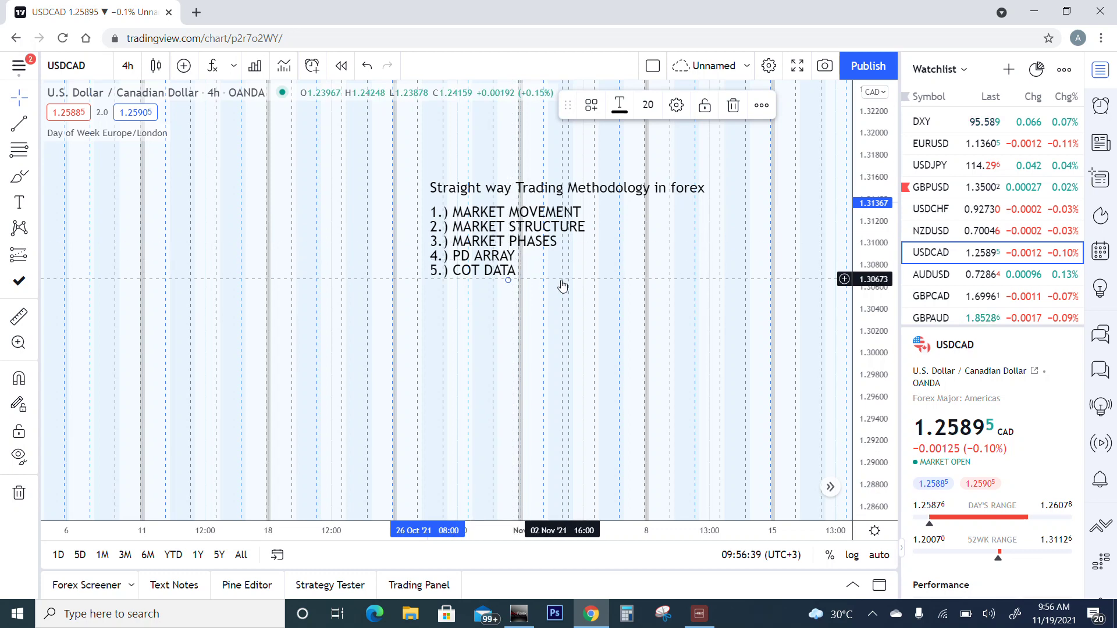
pyautogui.click(605, 274)
pyautogui.moveTo(606, 275); pyautogui.dragTo(514, 310)
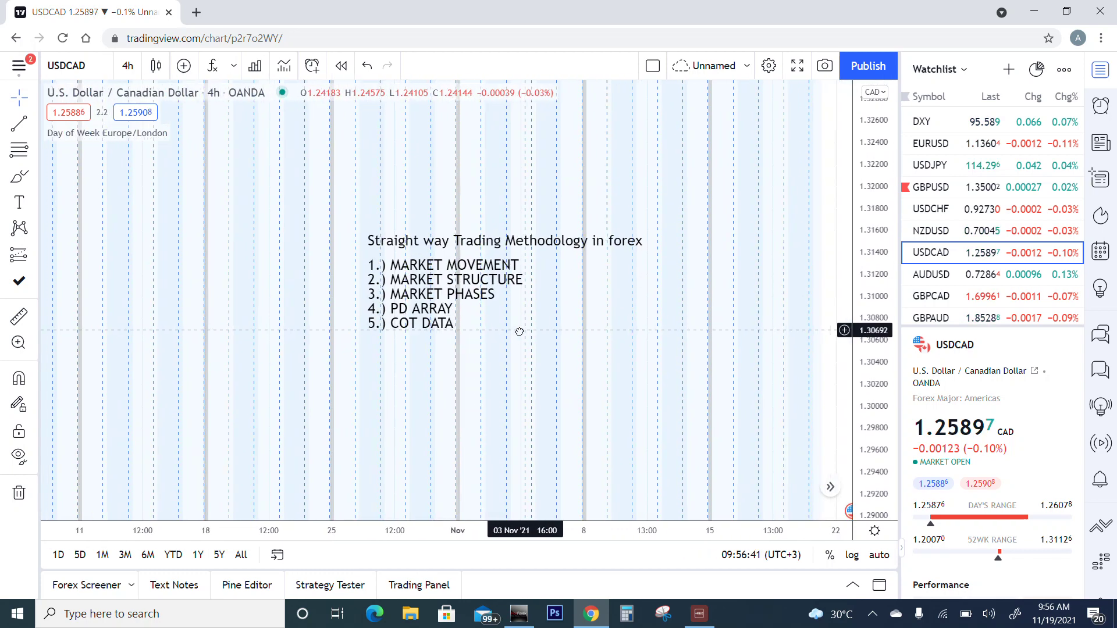
pyautogui.moveTo(432, 280); pyautogui.dragTo(428, 279)
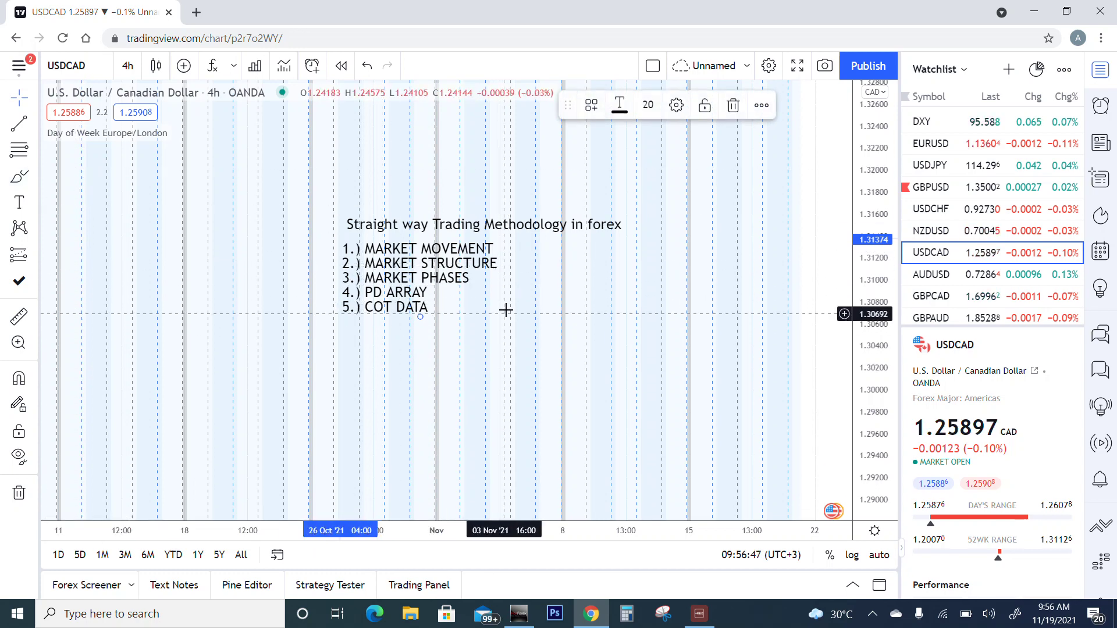
pyautogui.moveTo(506, 312)
pyautogui.mouseDown()
pyautogui.moveTo(515, 332)
pyautogui.moveTo(542, 271)
pyautogui.moveTo(542, 364)
pyautogui.moveTo(459, 278)
pyautogui.mouseUp()
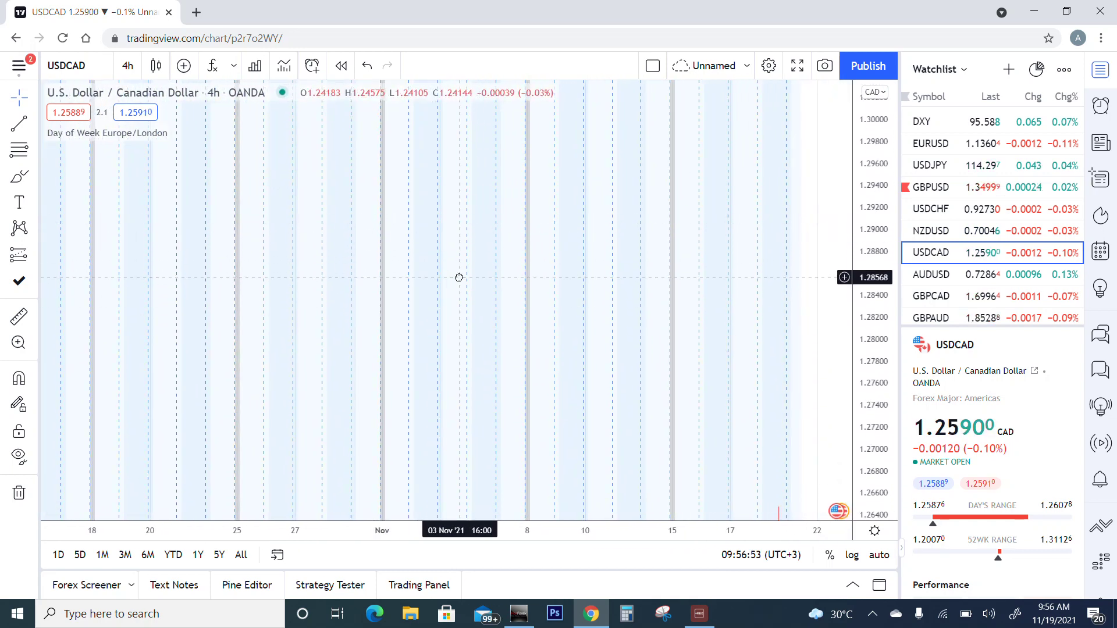
# Draw a horizontal arrow pointing right with the Arrow tool
pyautogui.click(19, 123)
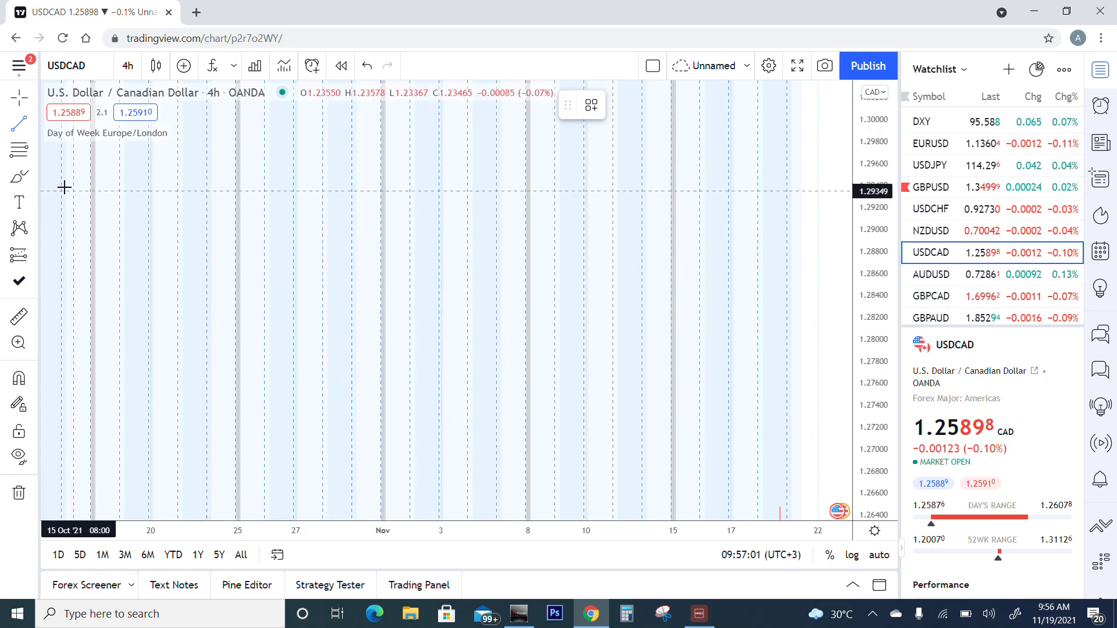
pyautogui.click(30, 129)
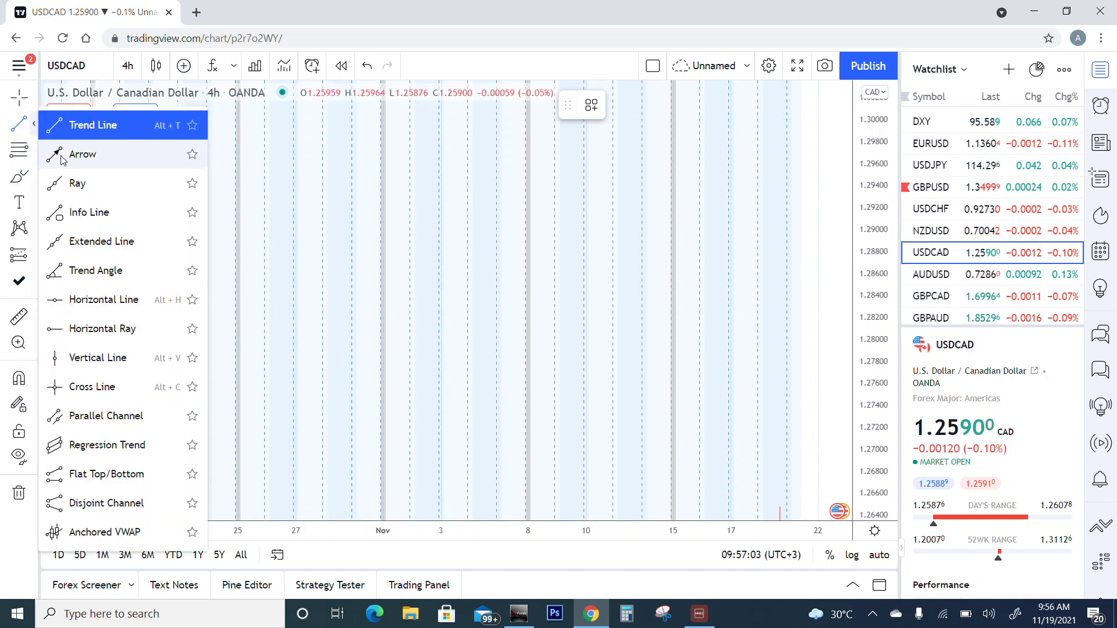
pyautogui.click(79, 123)
pyautogui.click(209, 294)
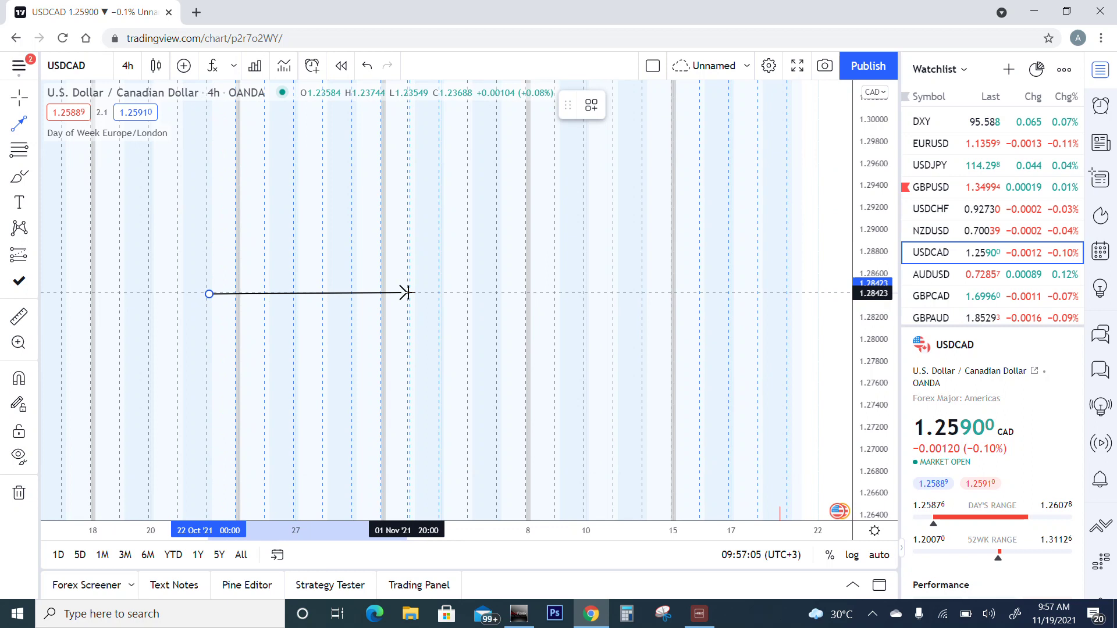
pyautogui.click(406, 294)
pyautogui.click(506, 372)
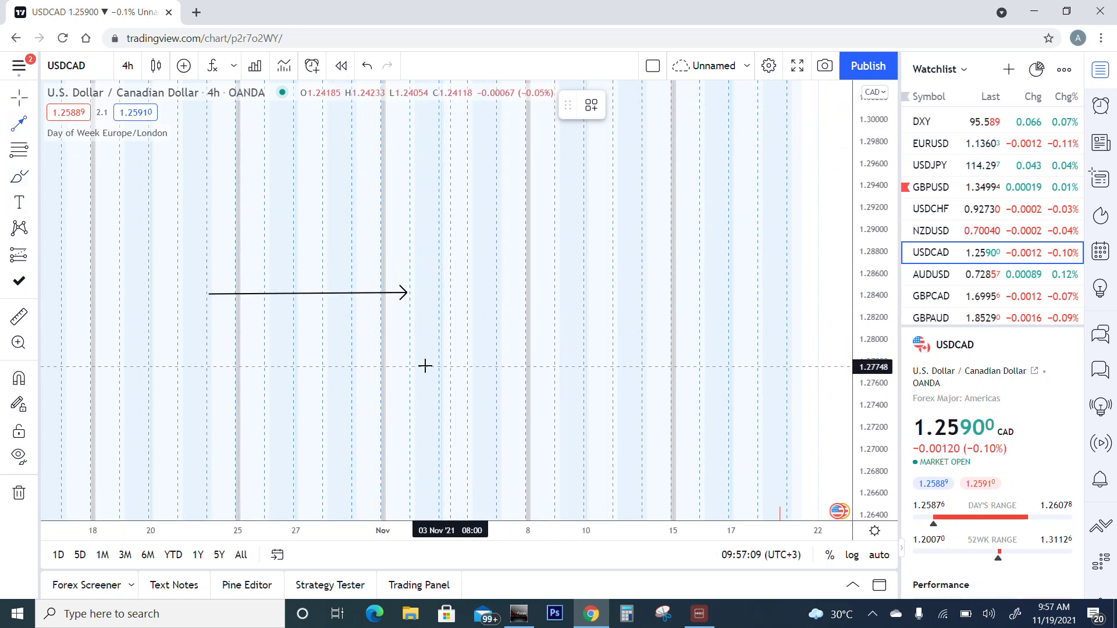
# Draw a rising arrow and a falling arrow to the right of the sideways arrow
pyautogui.click(484, 323)
pyautogui.click(582, 171)
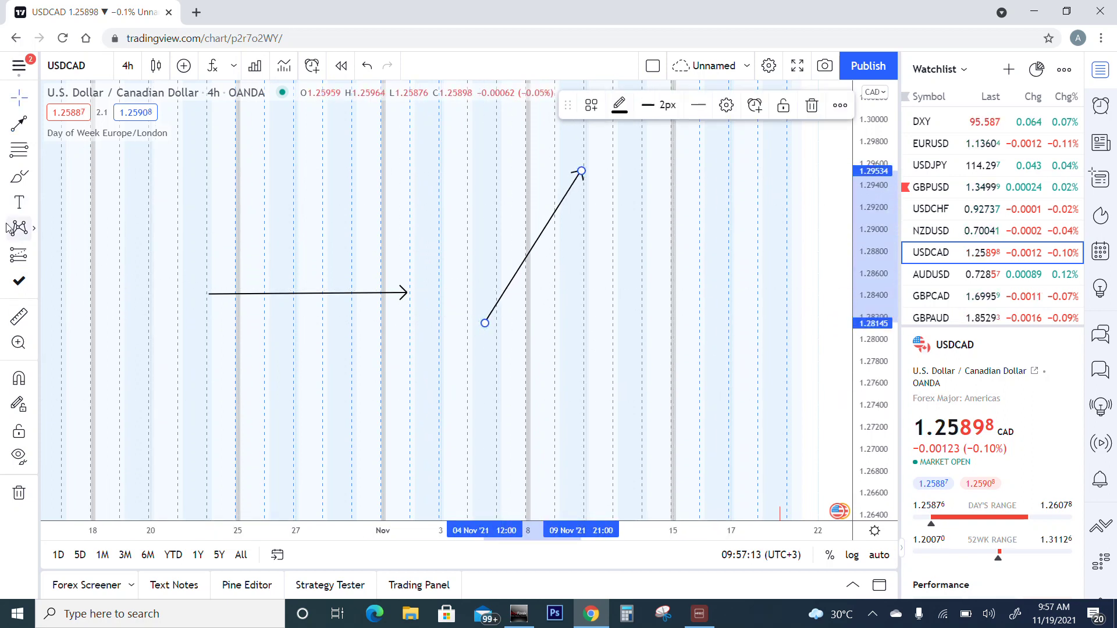
pyautogui.click(734, 452)
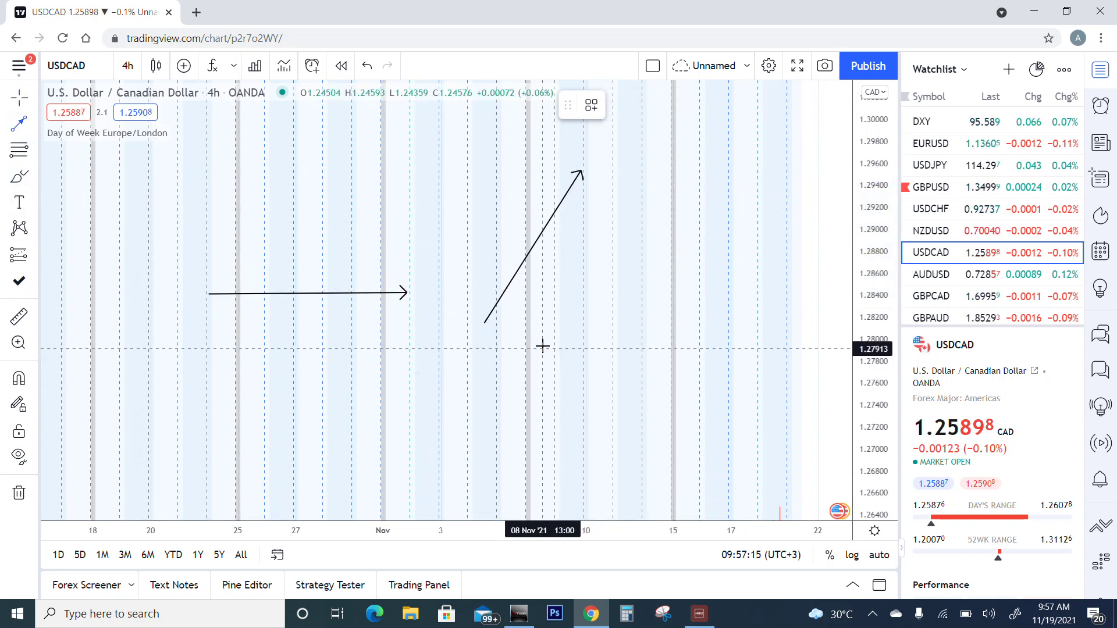
pyautogui.moveTo(541, 320); pyautogui.dragTo(683, 481)
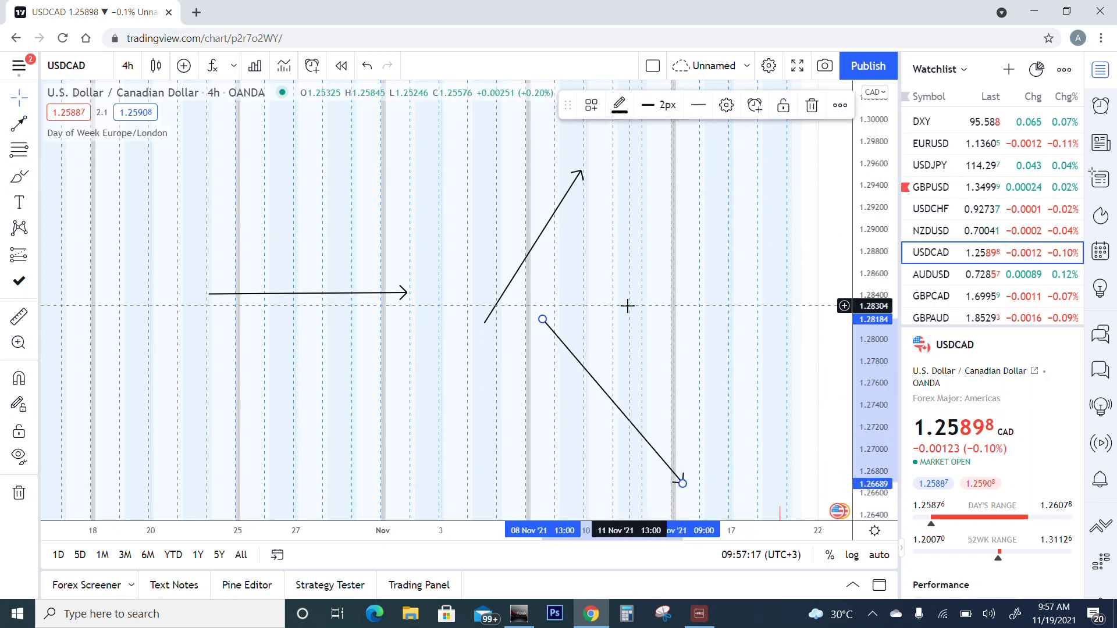
pyautogui.click(541, 297)
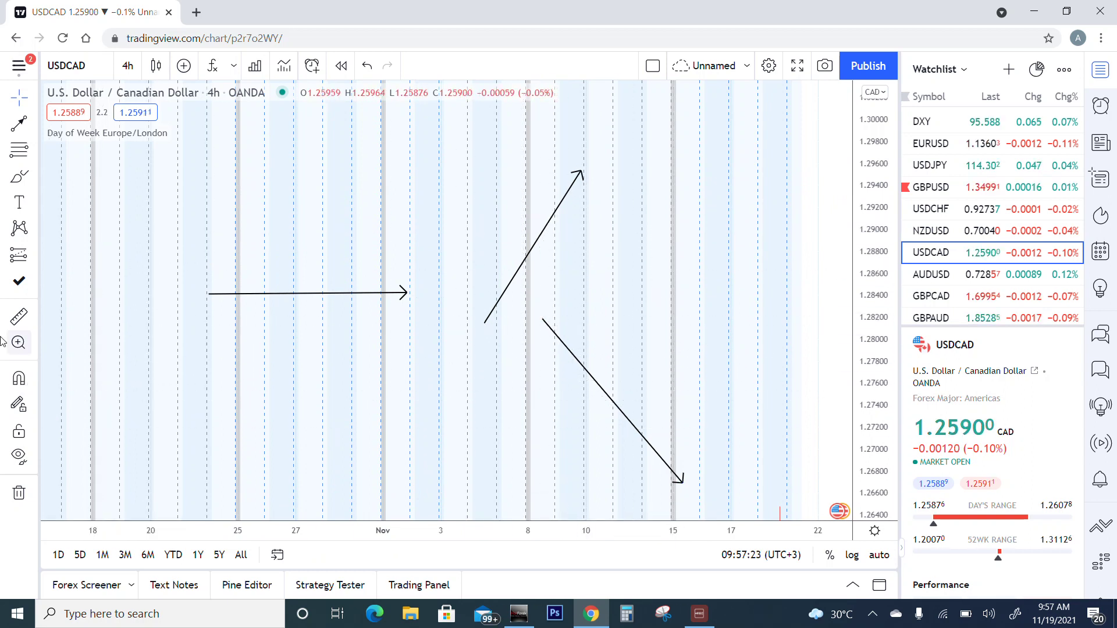
# Caption the sideways, rising and falling arrows with SIDEWAYS, UP and DN labels
pyautogui.click(19, 203)
pyautogui.click(289, 334)
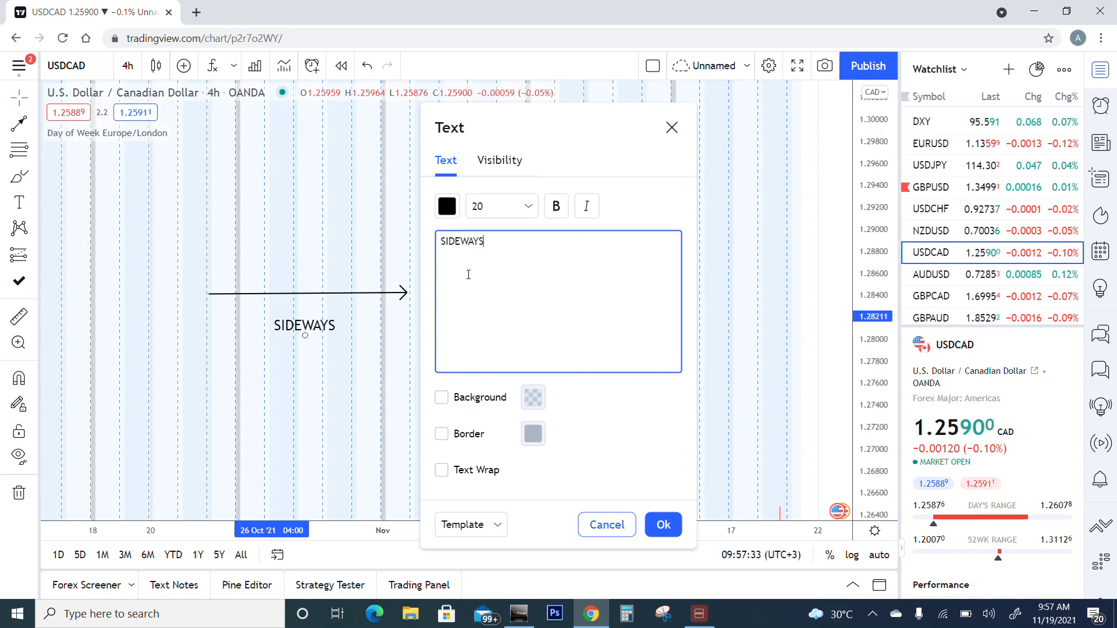
pyautogui.click(664, 525)
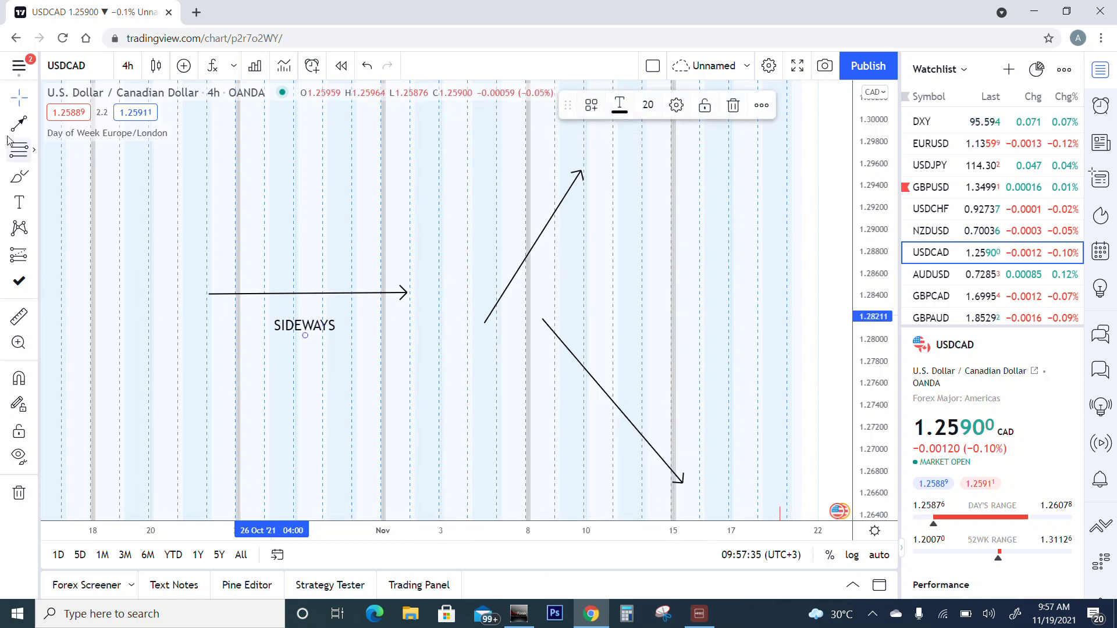
pyautogui.click(18, 206)
pyautogui.click(469, 224)
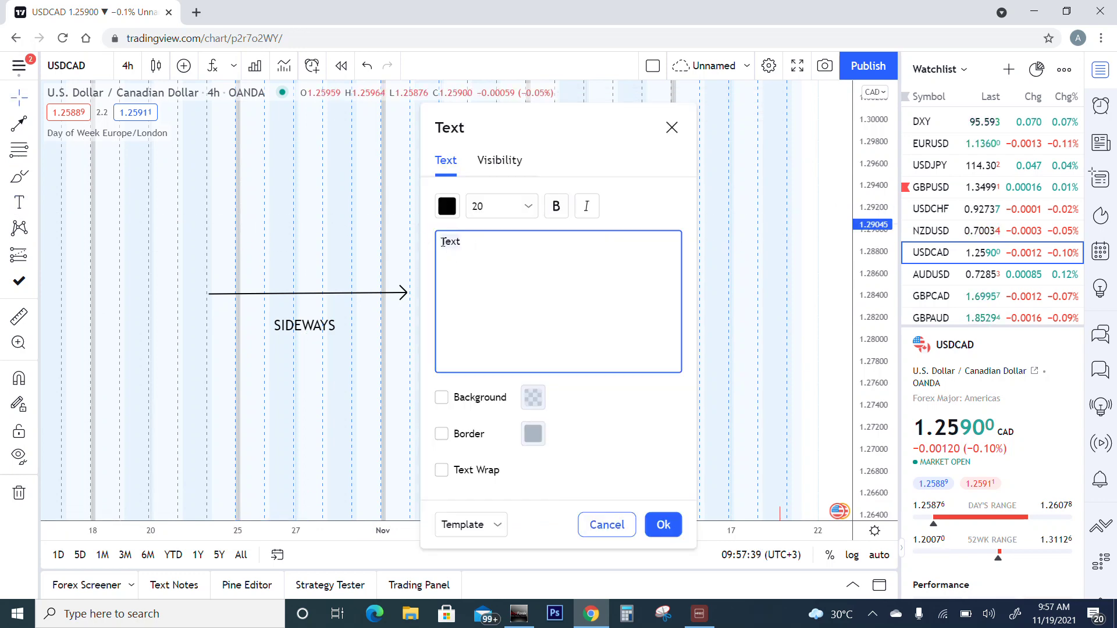
pyautogui.click(665, 524)
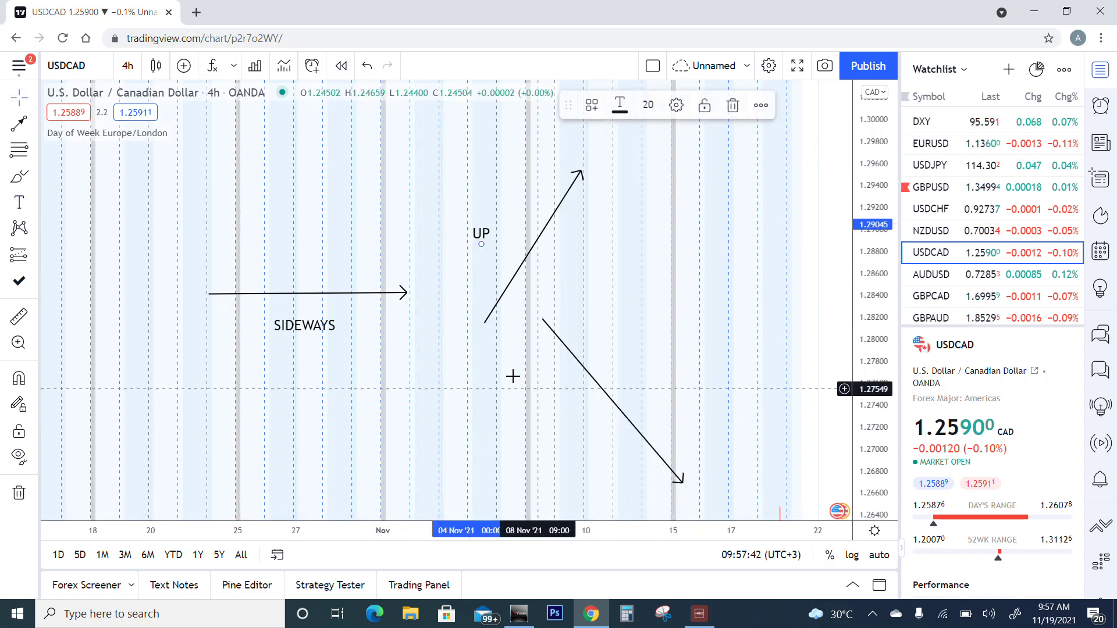
pyautogui.click(19, 207)
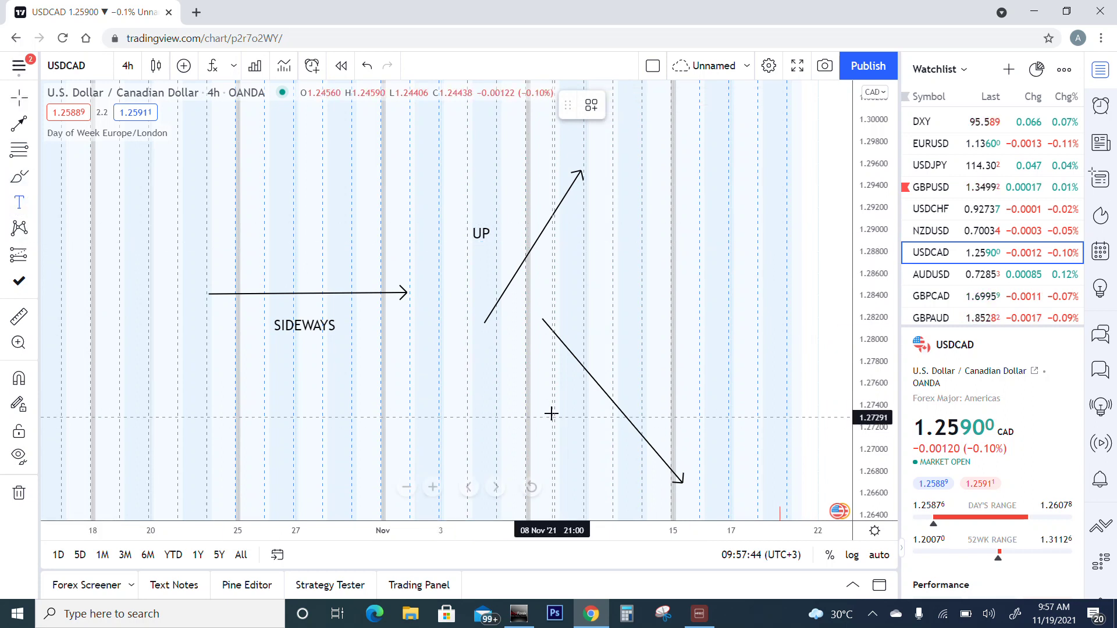
pyautogui.click(559, 408)
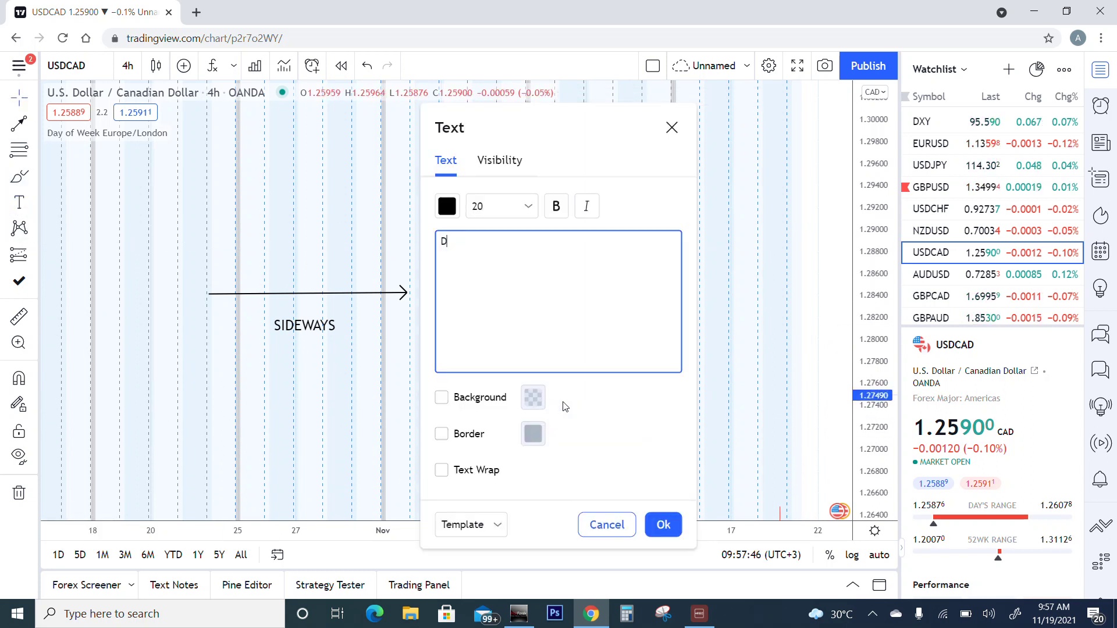
pyautogui.click(661, 526)
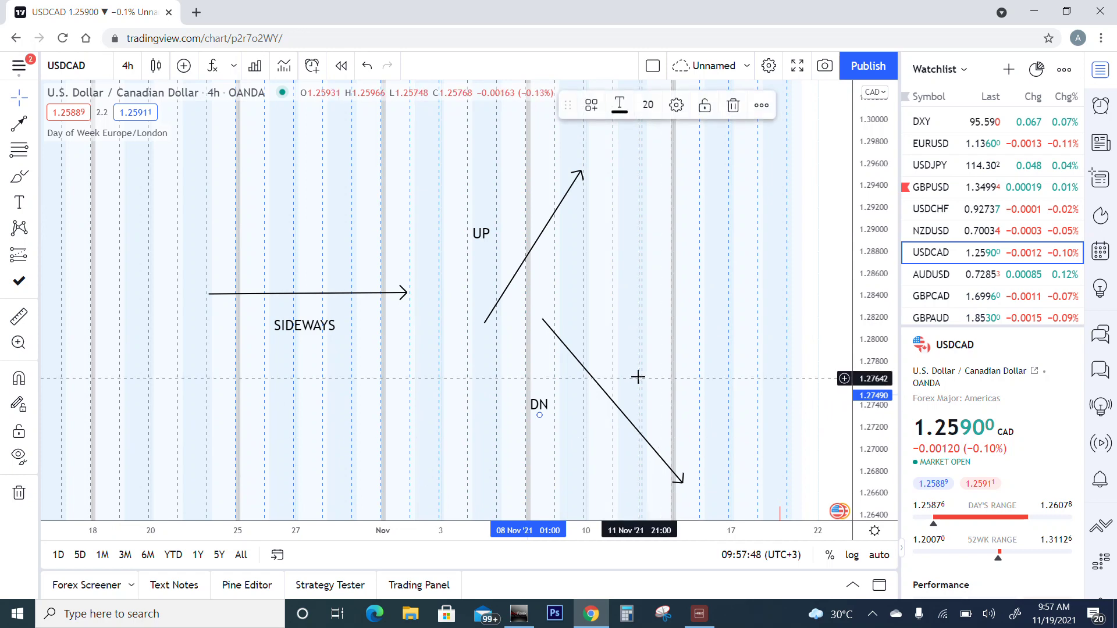
pyautogui.scroll(-1, 470, 324)
# Pan back to earlier candles and draw a sideways arrow across a ranging stretch
pyautogui.moveTo(470, 325)
pyautogui.mouseDown()
pyautogui.moveTo(555, 401)
pyautogui.moveTo(456, 232)
pyautogui.moveTo(502, 238)
pyautogui.moveTo(568, 337)
pyautogui.mouseUp()
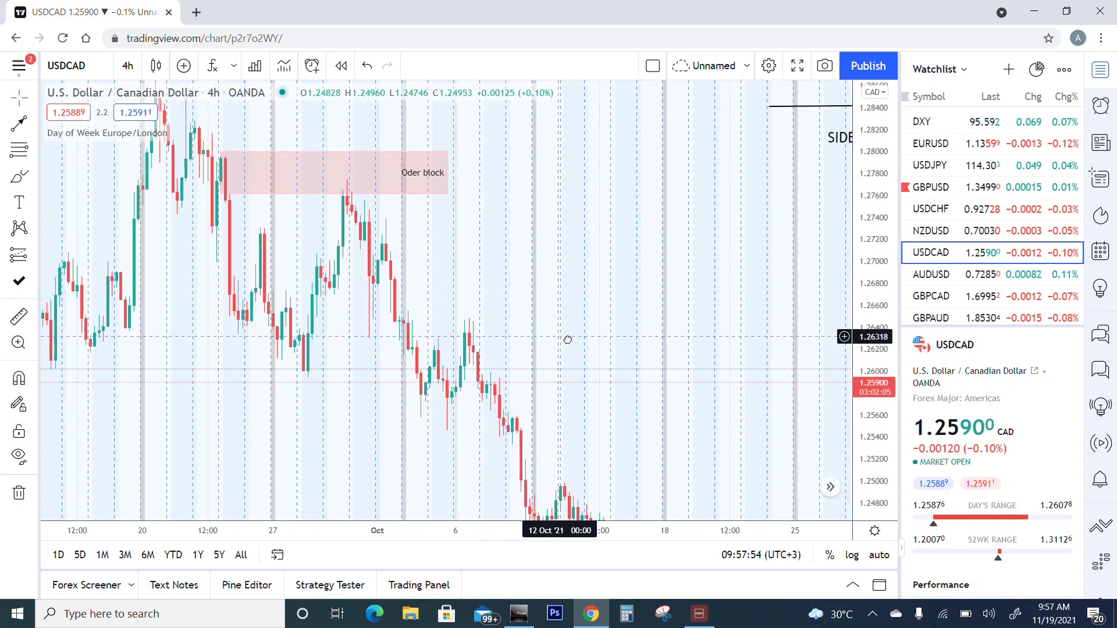
pyautogui.moveTo(377, 286); pyautogui.dragTo(481, 292)
pyautogui.moveTo(337, 332)
pyautogui.mouseDown()
pyautogui.moveTo(474, 375)
pyautogui.moveTo(604, 354)
pyautogui.moveTo(438, 332)
pyautogui.mouseUp()
pyautogui.click(16, 122)
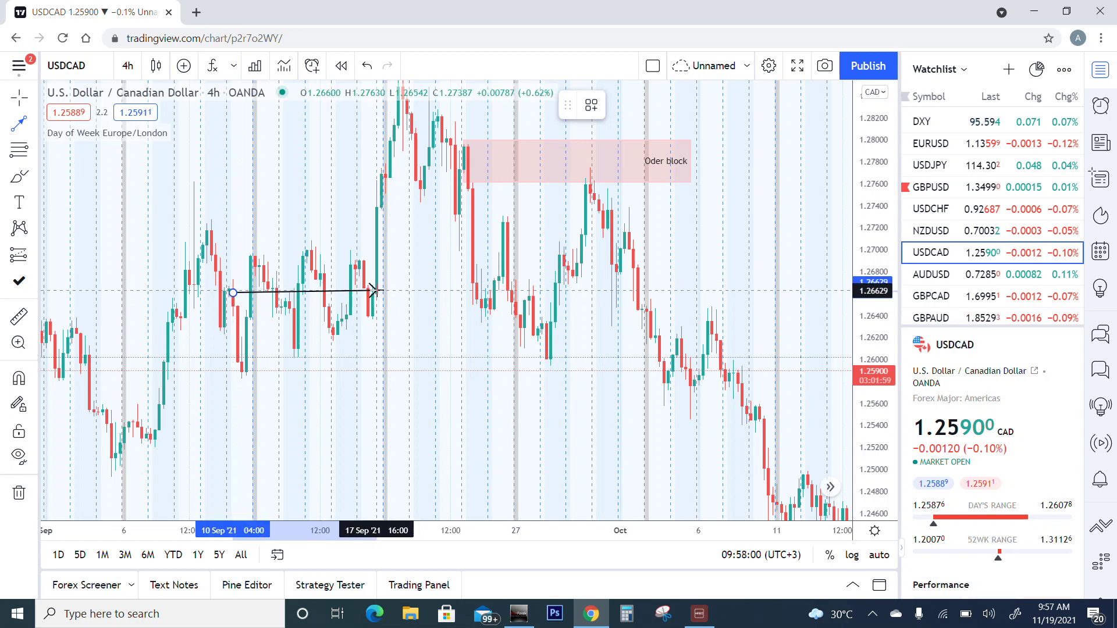
pyautogui.click(375, 290)
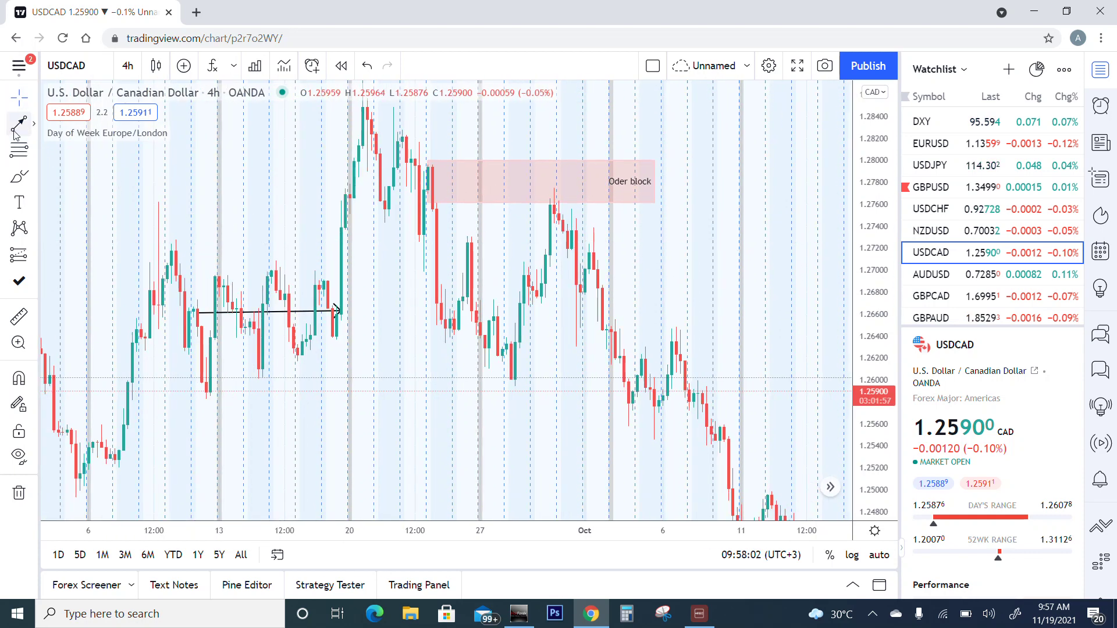
# Pan to the May consolidation and draw a horizontal arrow spanning it
pyautogui.click(17, 125)
pyautogui.scroll(-2, 490, 302)
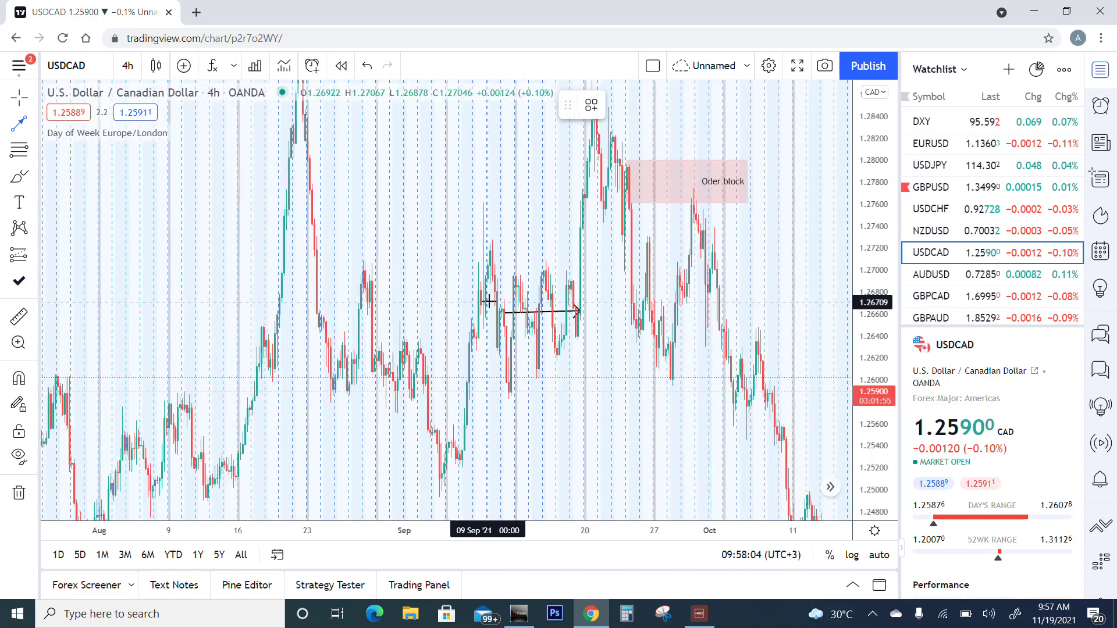
pyautogui.scroll(-2, 475, 312)
pyautogui.scroll(-2, 463, 322)
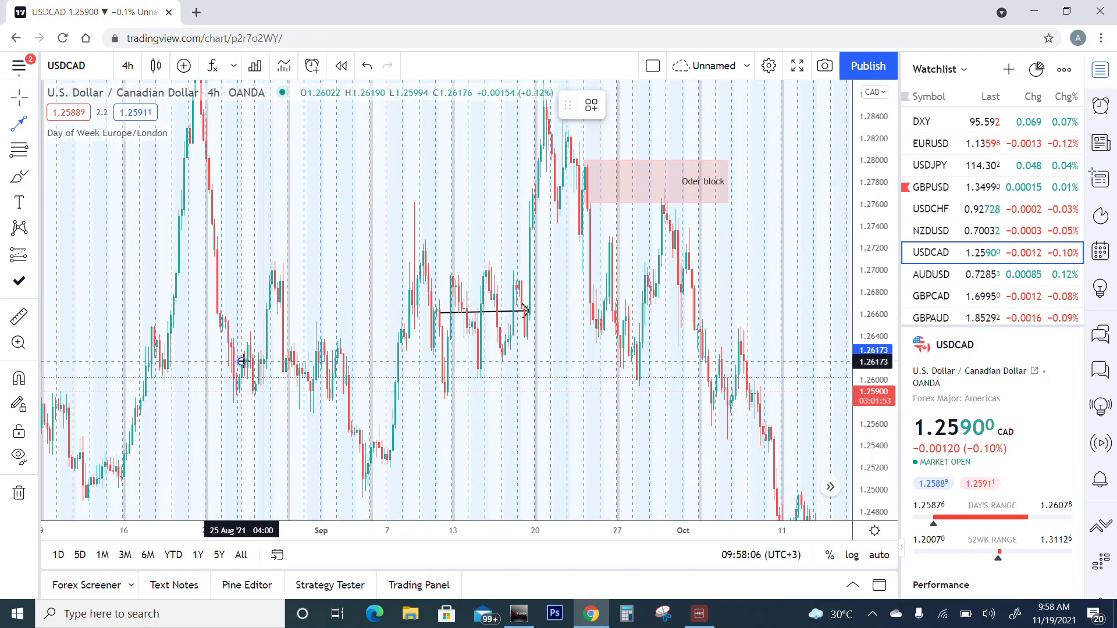
pyautogui.scroll(-2, 366, 300)
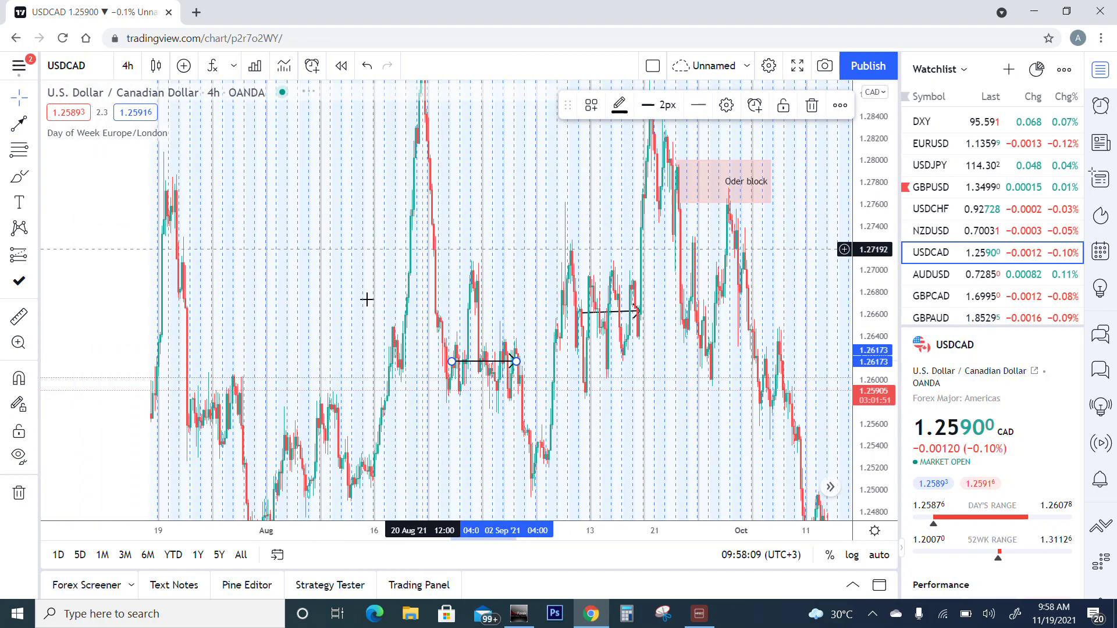
pyautogui.moveTo(367, 297); pyautogui.dragTo(453, 170)
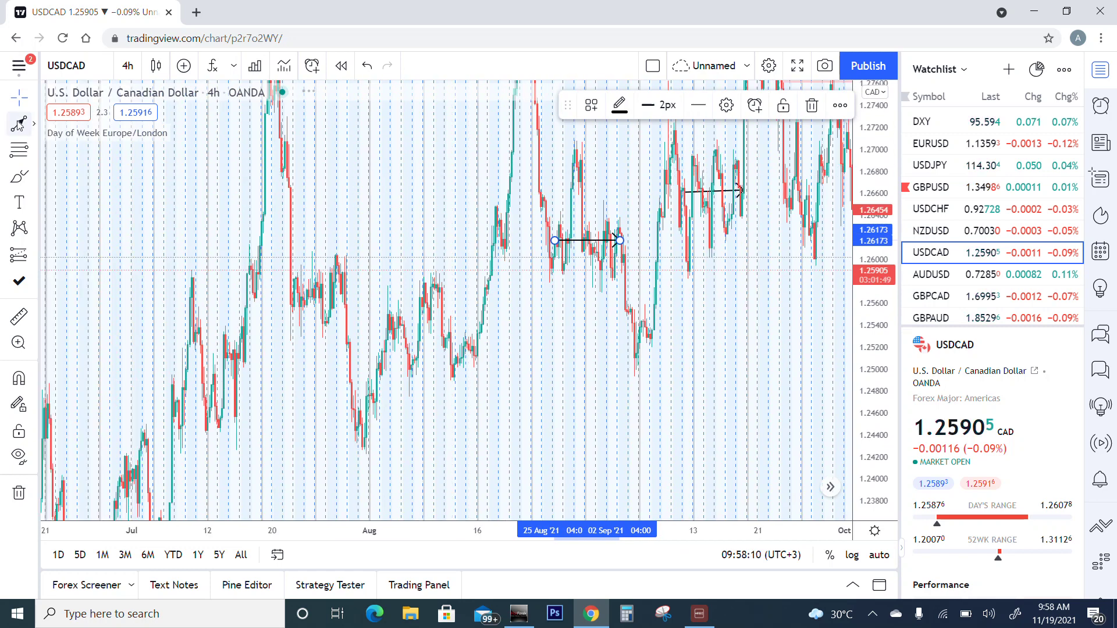
pyautogui.click(361, 298)
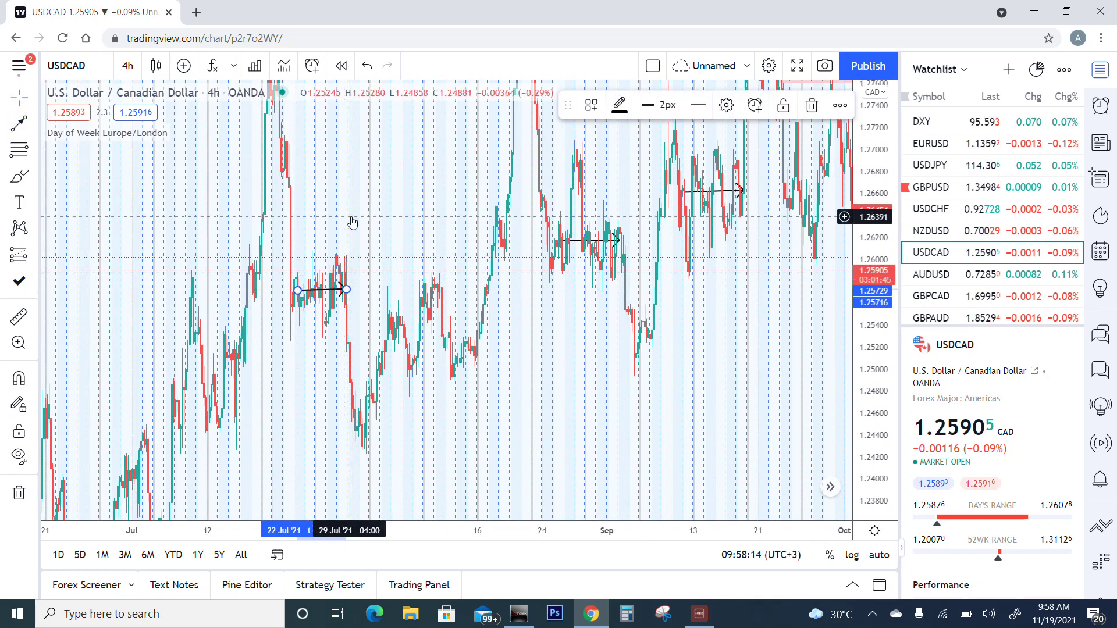
pyautogui.scroll(-2, 350, 225)
pyautogui.moveTo(382, 219); pyautogui.dragTo(535, 282)
pyautogui.scroll(2, 535, 281)
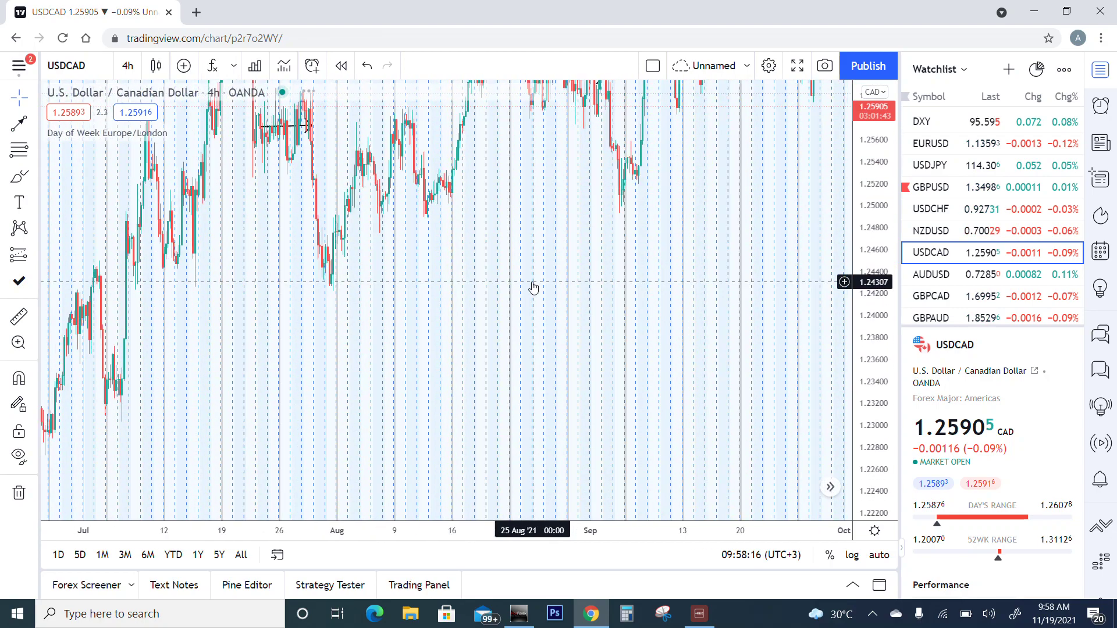
pyautogui.scroll(2, 532, 289)
pyautogui.moveTo(486, 451); pyautogui.dragTo(207, 393)
pyautogui.hscroll(2, 444, 352)
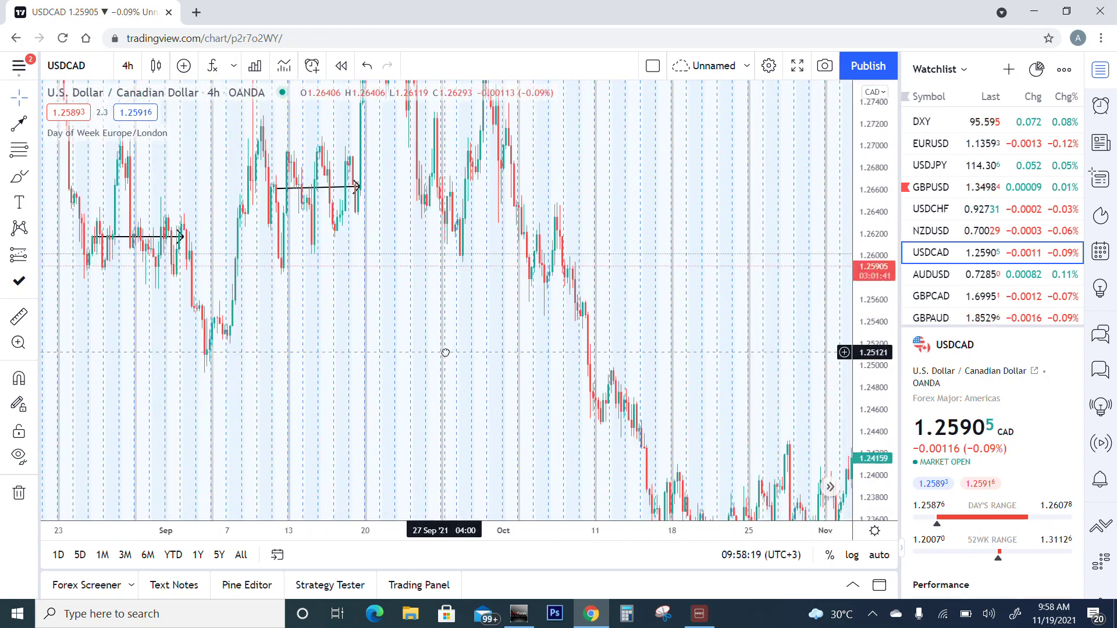
pyautogui.hscroll(2, 480, 253)
pyautogui.hscroll(2, 343, 362)
pyautogui.hscroll(2, 545, 328)
pyautogui.hscroll(2, 545, 327)
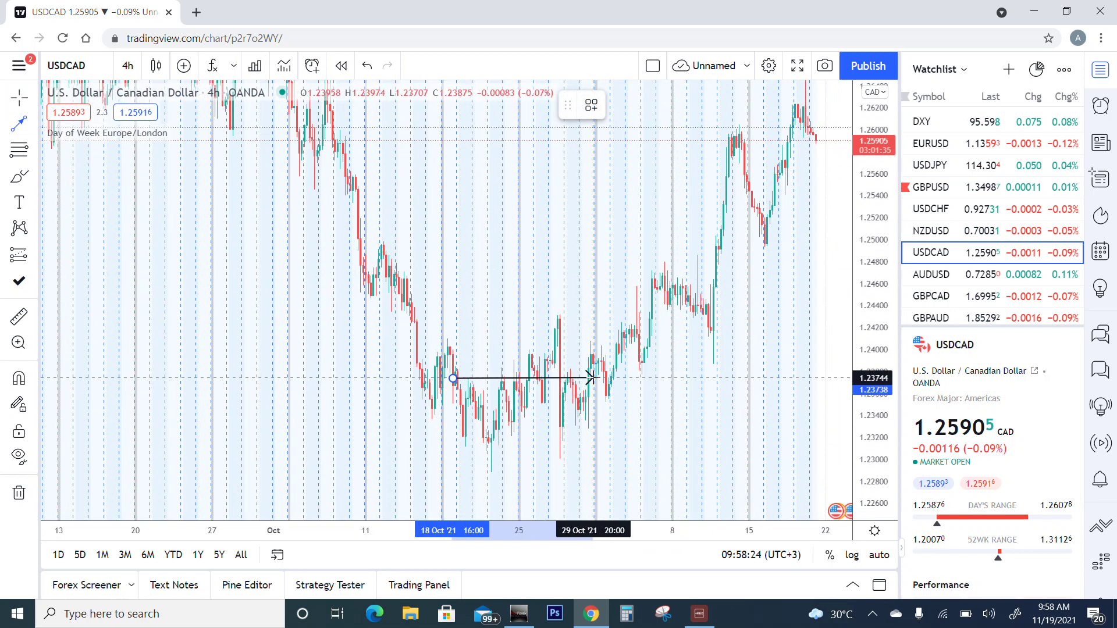
pyautogui.scroll(-2, 614, 309)
pyautogui.scroll(-2, 616, 315)
pyautogui.scroll(-2, 620, 318)
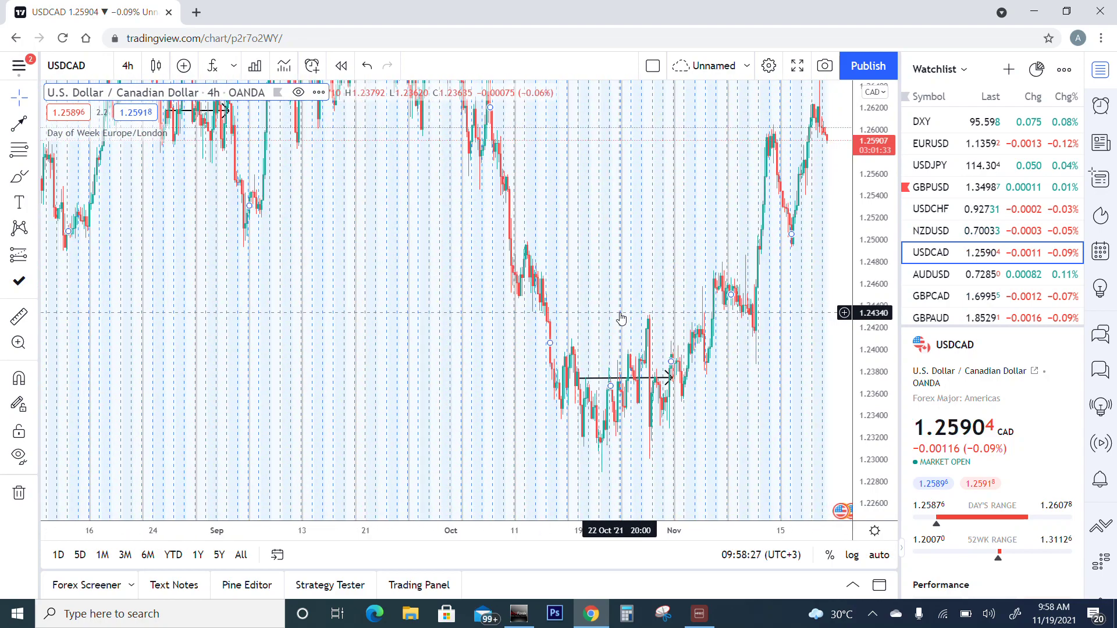
pyautogui.hscroll(-3, 621, 318)
pyautogui.hscroll(-3, 586, 354)
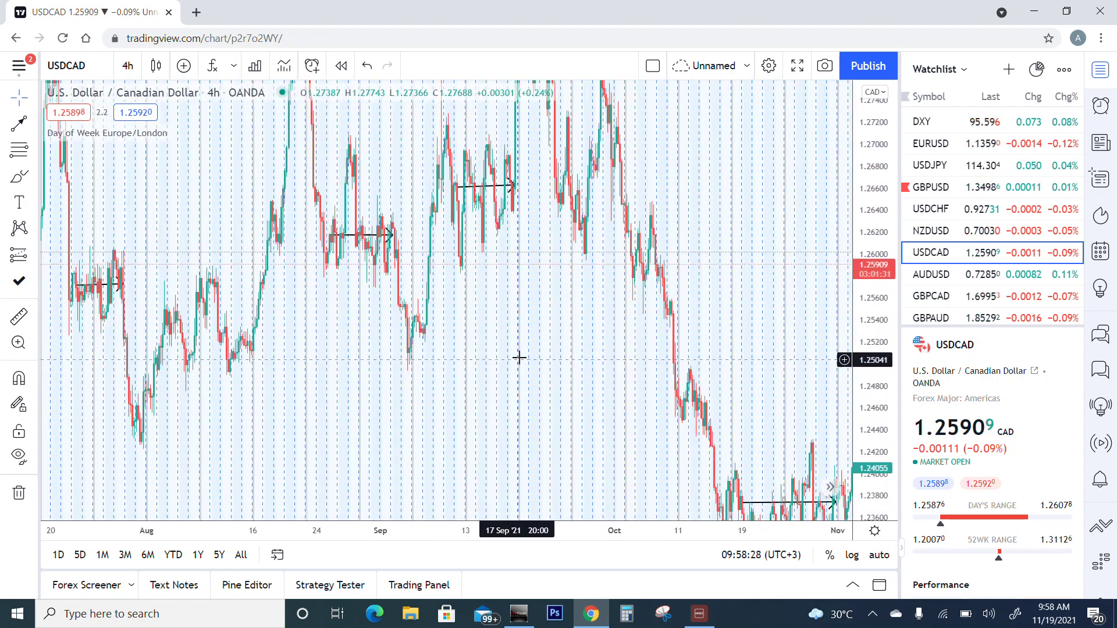
pyautogui.hscroll(-1, 489, 344)
pyautogui.hscroll(-3, 506, 324)
pyautogui.hscroll(-3, 489, 367)
pyautogui.hscroll(-1, 471, 426)
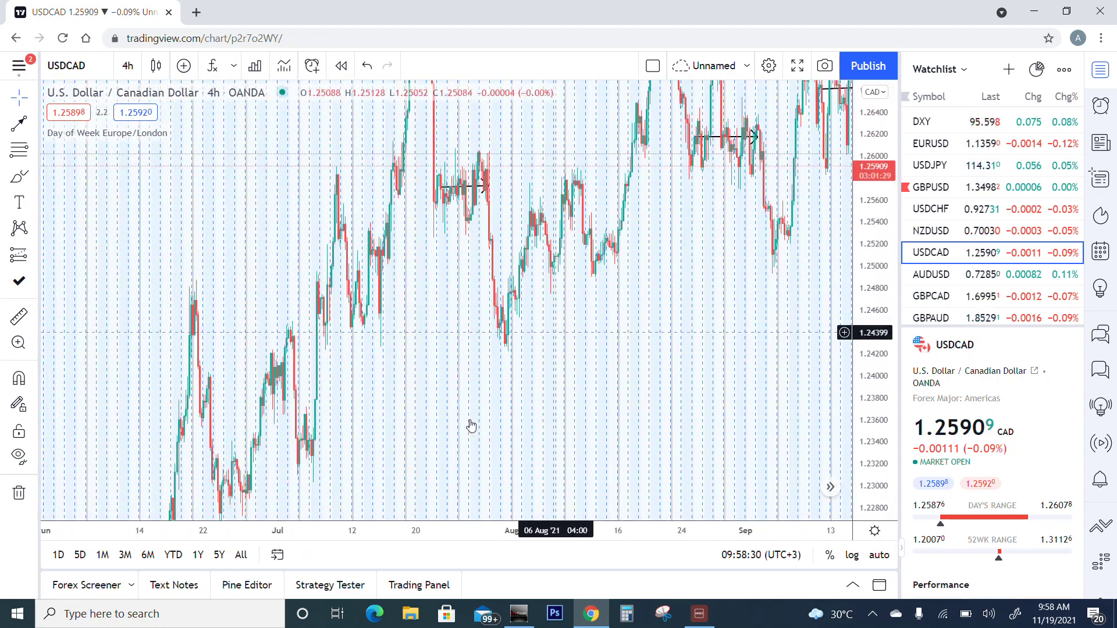
pyautogui.moveTo(470, 425); pyautogui.dragTo(567, 341)
pyautogui.hscroll(-2, 538, 337)
pyautogui.hscroll(-3, 599, 317)
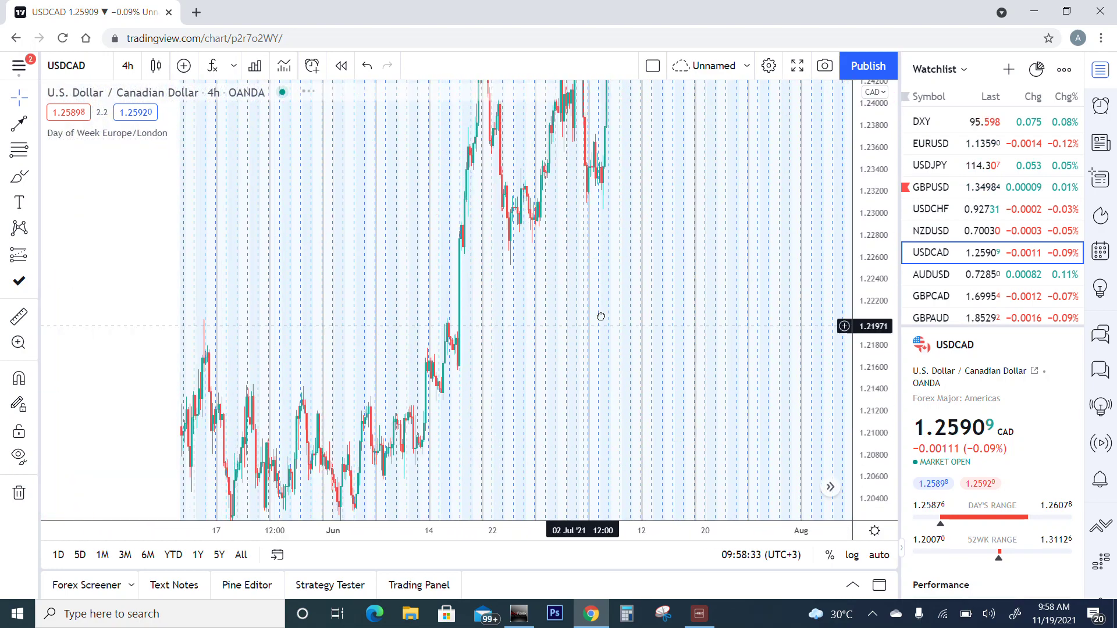
pyautogui.hscroll(-3, 481, 368)
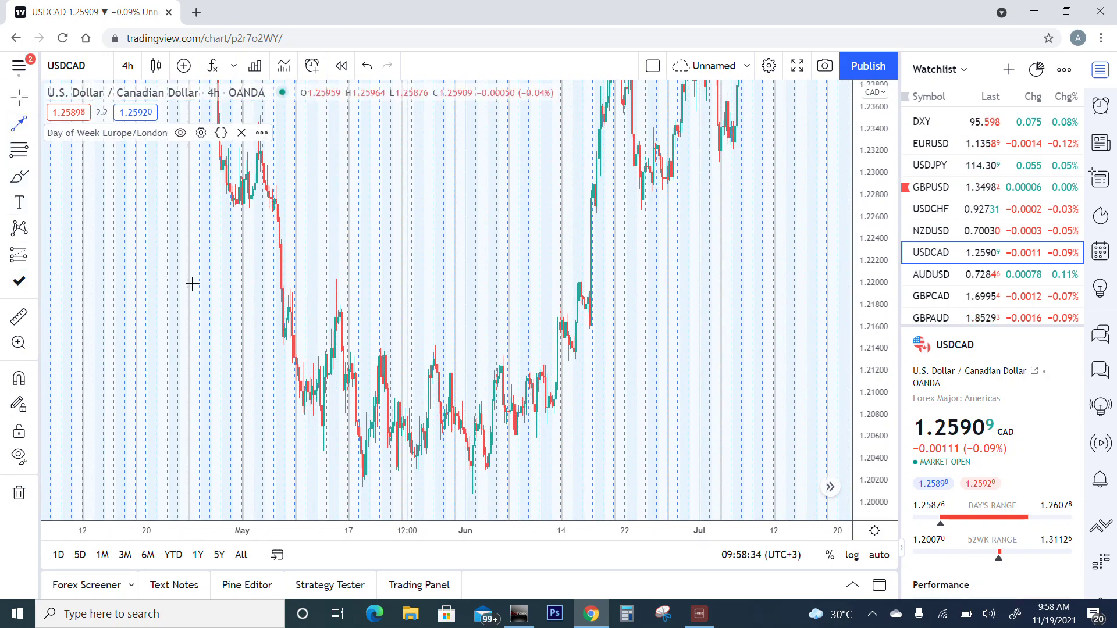
pyautogui.click(327, 405)
pyautogui.click(516, 405)
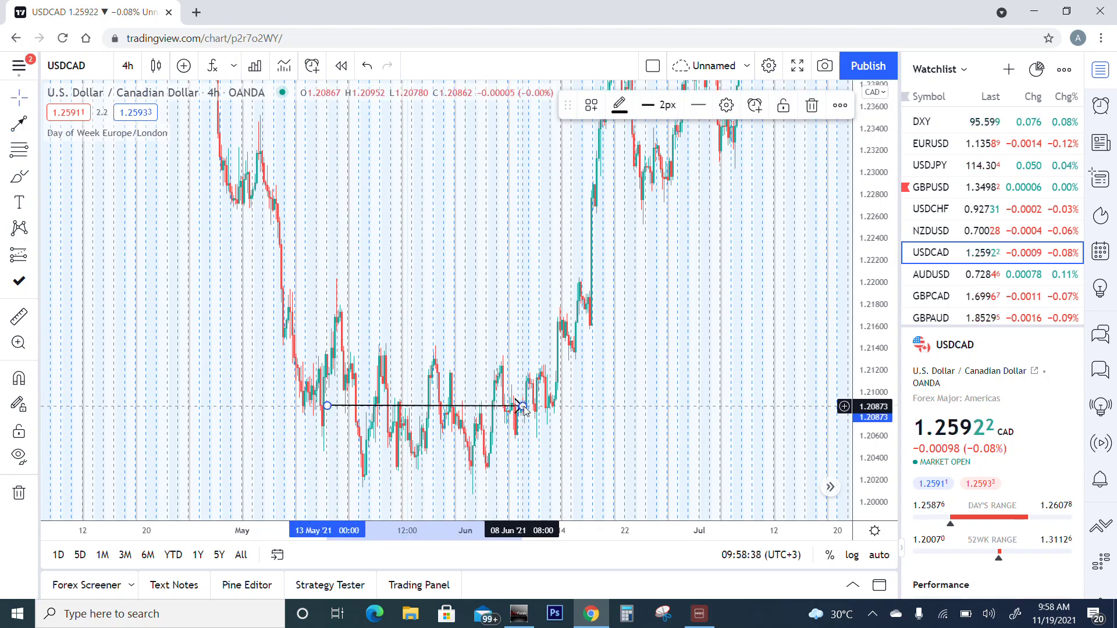
pyautogui.hscroll(5, 648, 375)
pyautogui.hscroll(5, 593, 369)
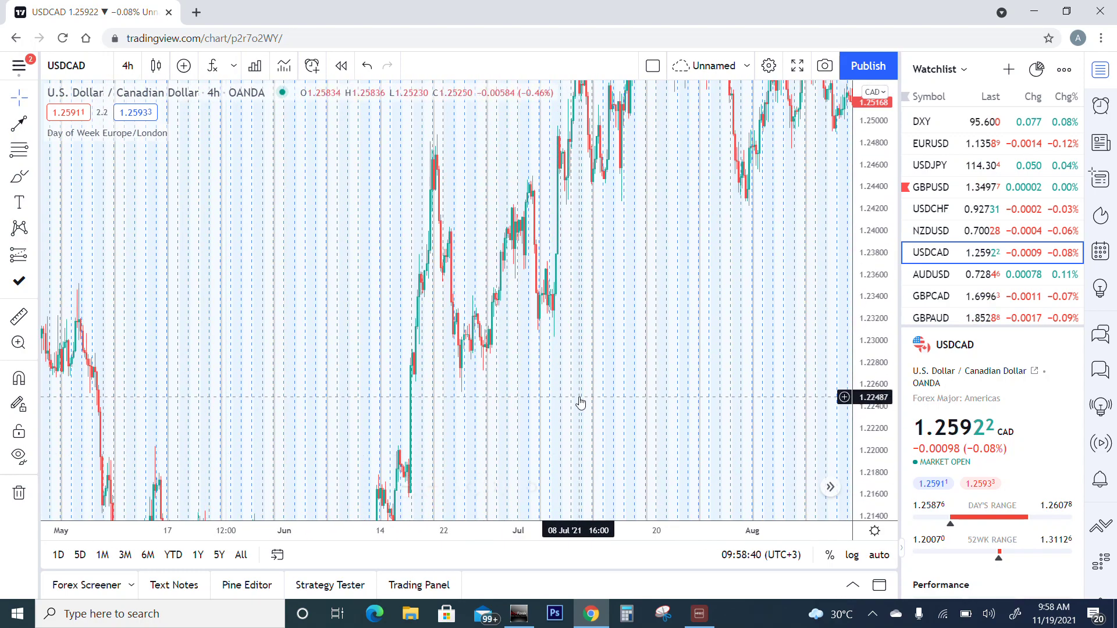
pyautogui.hscroll(5, 578, 398)
pyautogui.hscroll(2, 482, 324)
pyautogui.hscroll(5, 550, 310)
pyautogui.hscroll(5, 611, 310)
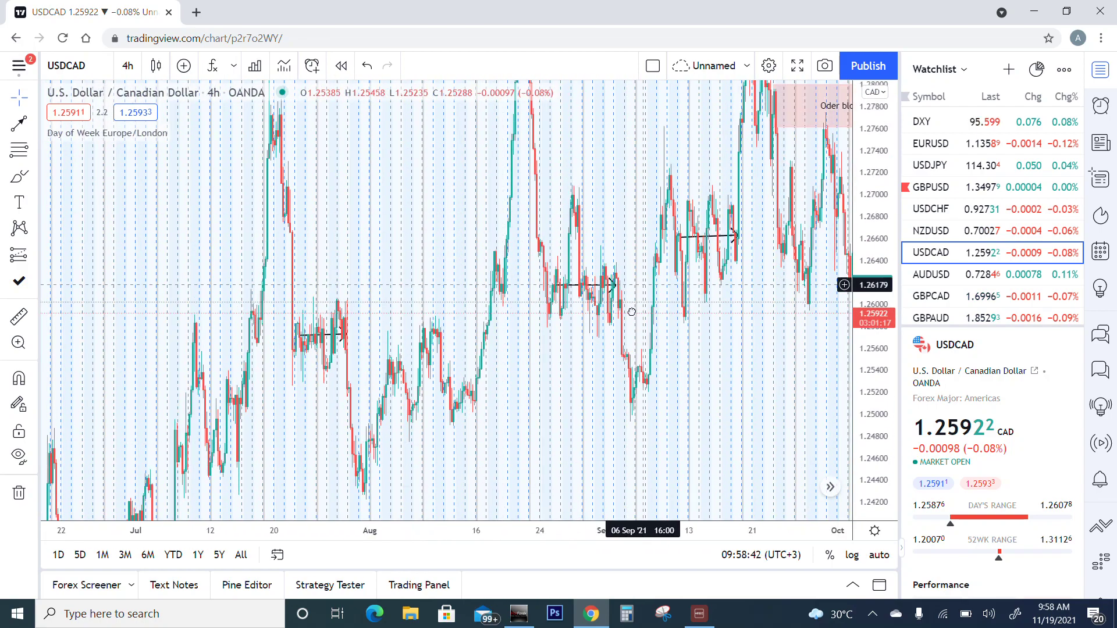
pyautogui.hscroll(5, 575, 298)
pyautogui.hscroll(5, 484, 231)
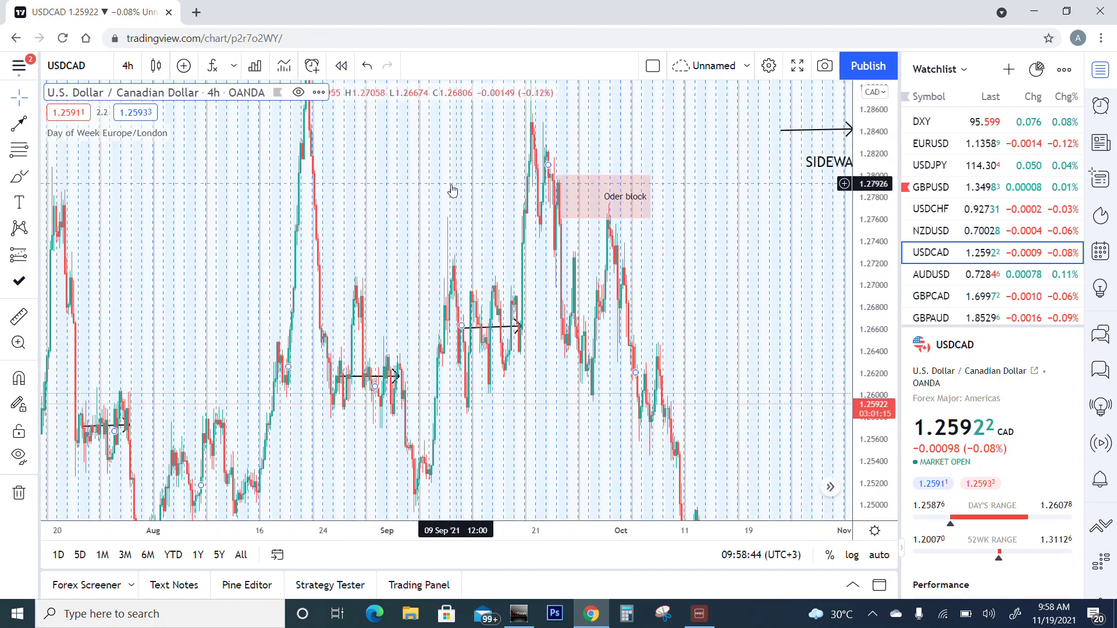
# Delete the Oder block box and draw up arrows along the September rises
pyautogui.moveTo(452, 191); pyautogui.dragTo(367, 212)
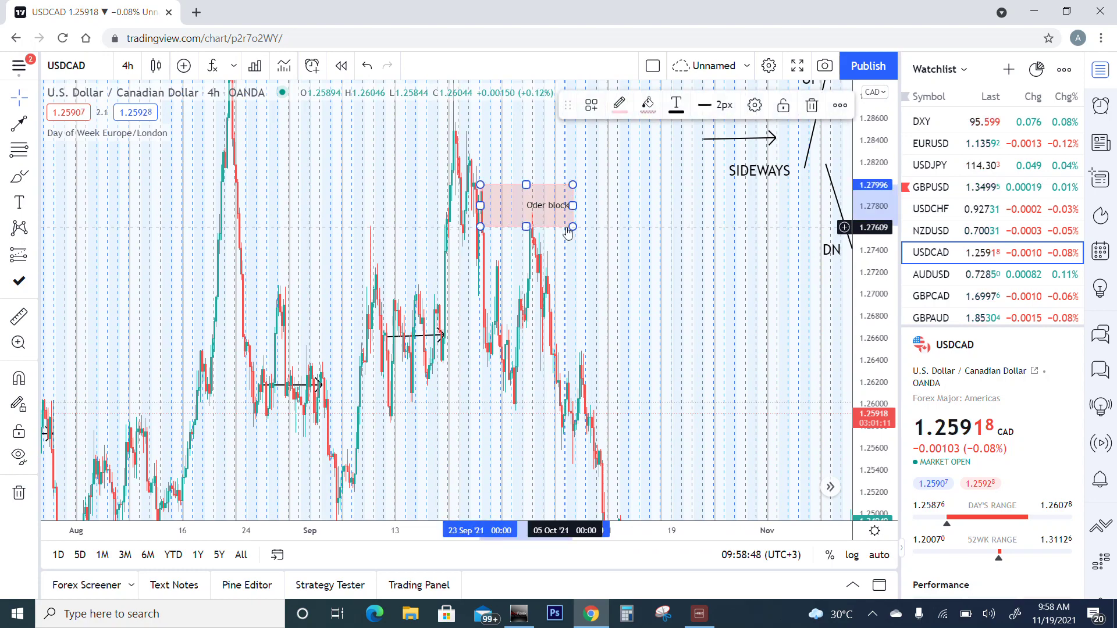
pyautogui.press('Delete')
pyautogui.moveTo(573, 219)
pyautogui.mouseDown()
pyautogui.moveTo(430, 381)
pyautogui.moveTo(469, 302)
pyautogui.mouseUp()
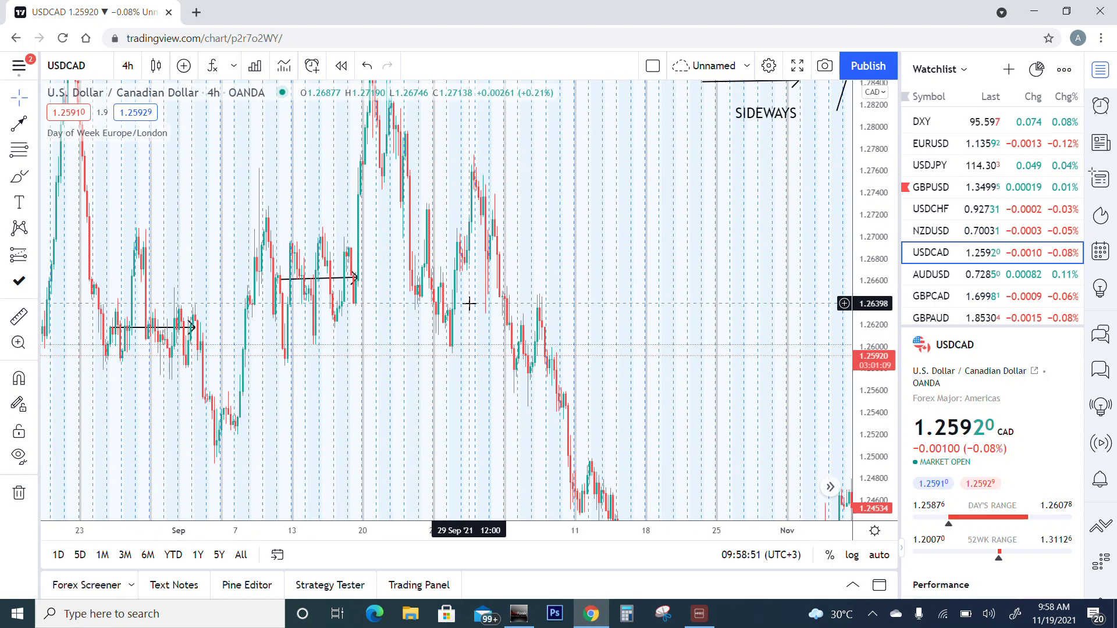
pyautogui.moveTo(716, 305)
pyautogui.mouseDown()
pyautogui.moveTo(553, 475)
pyautogui.moveTo(678, 249)
pyautogui.moveTo(475, 300)
pyautogui.moveTo(448, 379)
pyautogui.moveTo(457, 411)
pyautogui.moveTo(548, 367)
pyautogui.mouseUp()
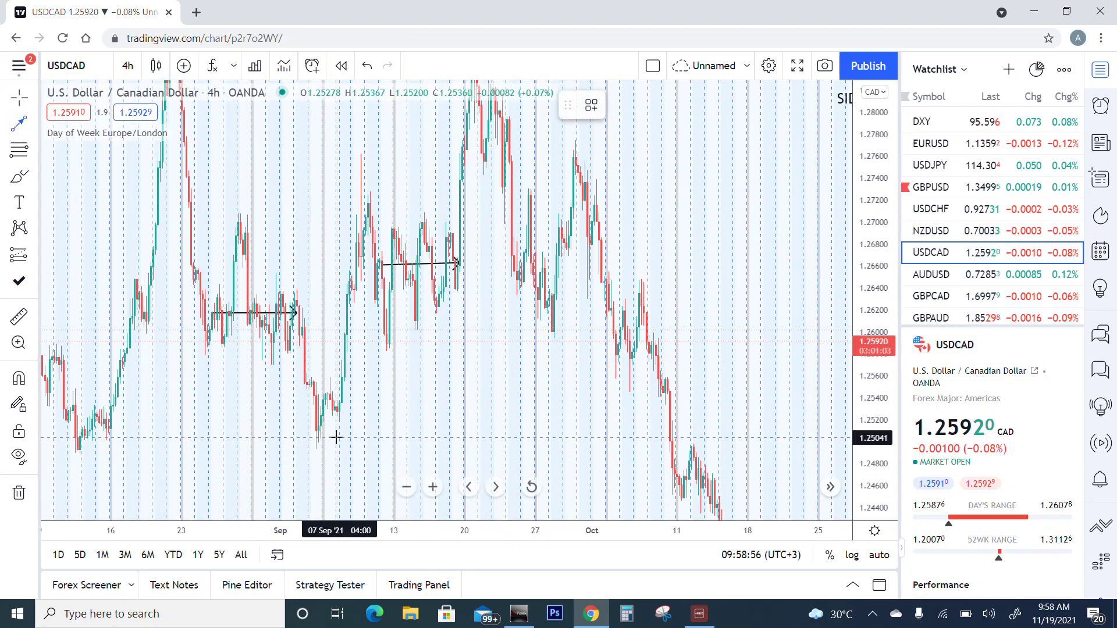
pyautogui.moveTo(319, 435); pyautogui.dragTo(365, 188)
pyautogui.moveTo(18, 150)
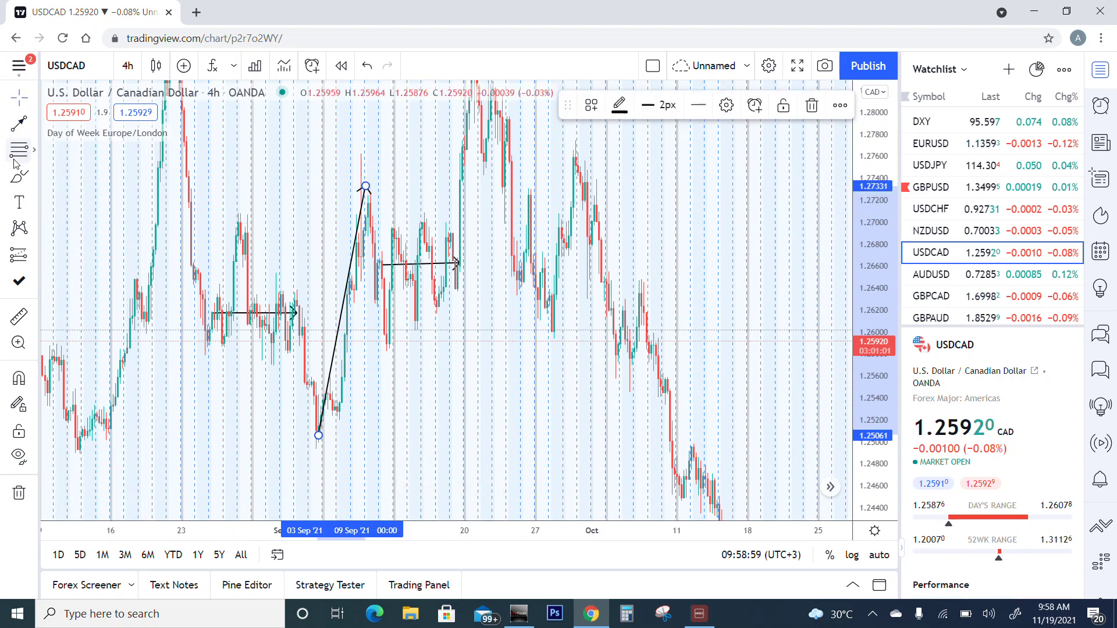
pyautogui.click(19, 125)
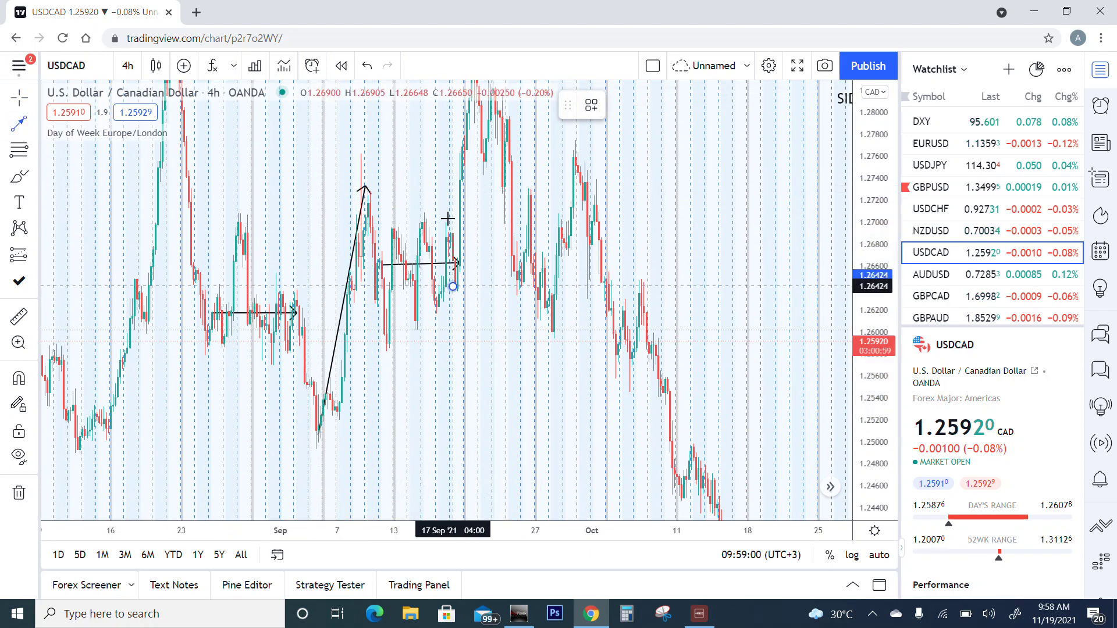
pyautogui.moveTo(453, 287); pyautogui.dragTo(474, 104)
pyautogui.moveTo(477, 270); pyautogui.dragTo(528, 271)
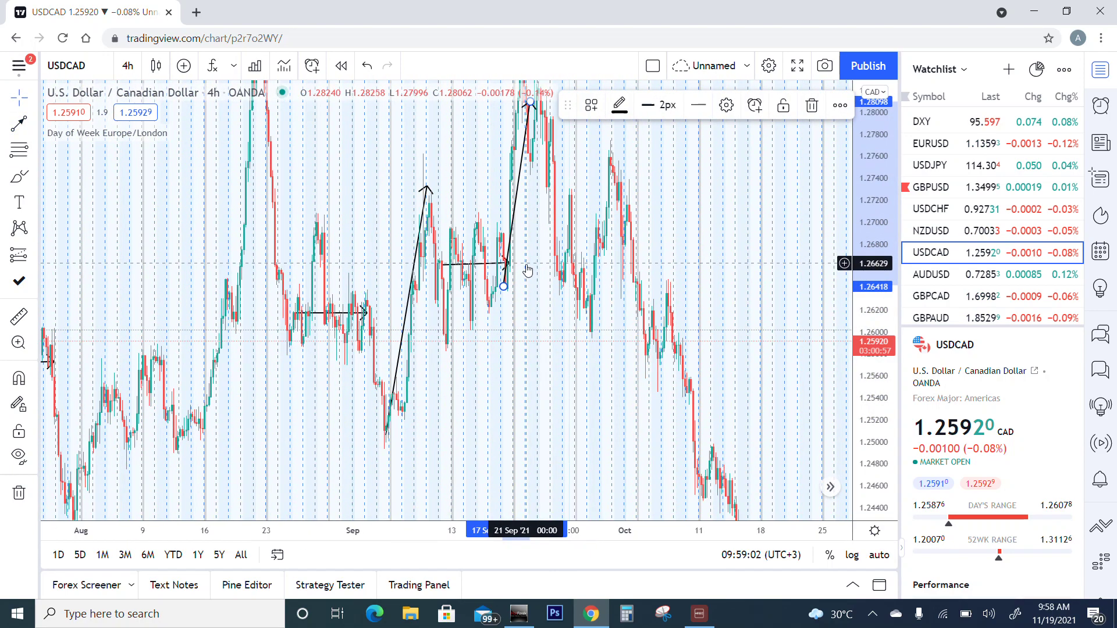
pyautogui.scroll(1, 528, 271)
pyautogui.scroll(1, 463, 369)
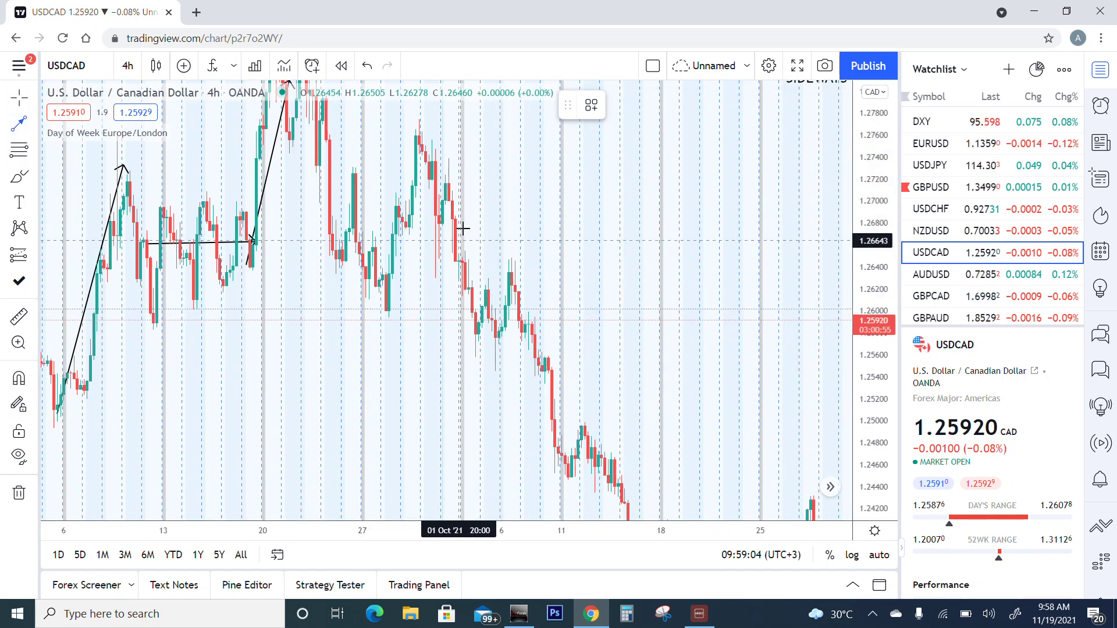
# Draw down arrows from the late-September and early-October peaks to the October lows
pyautogui.moveTo(437, 168); pyautogui.dragTo(486, 349)
pyautogui.click(492, 361)
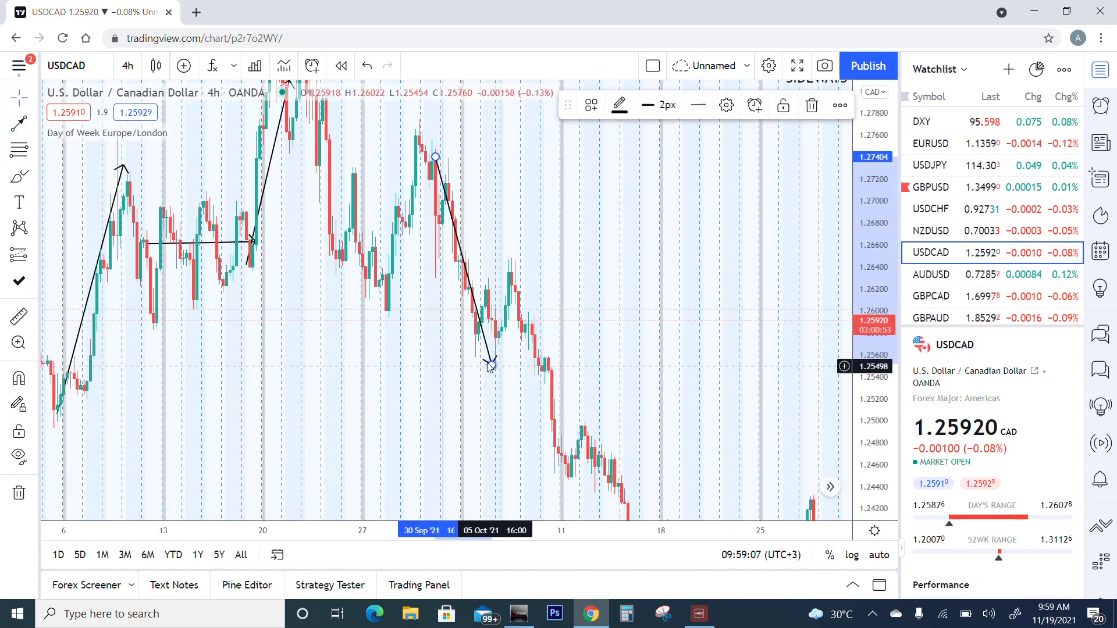
pyautogui.click(24, 120)
pyautogui.click(24, 121)
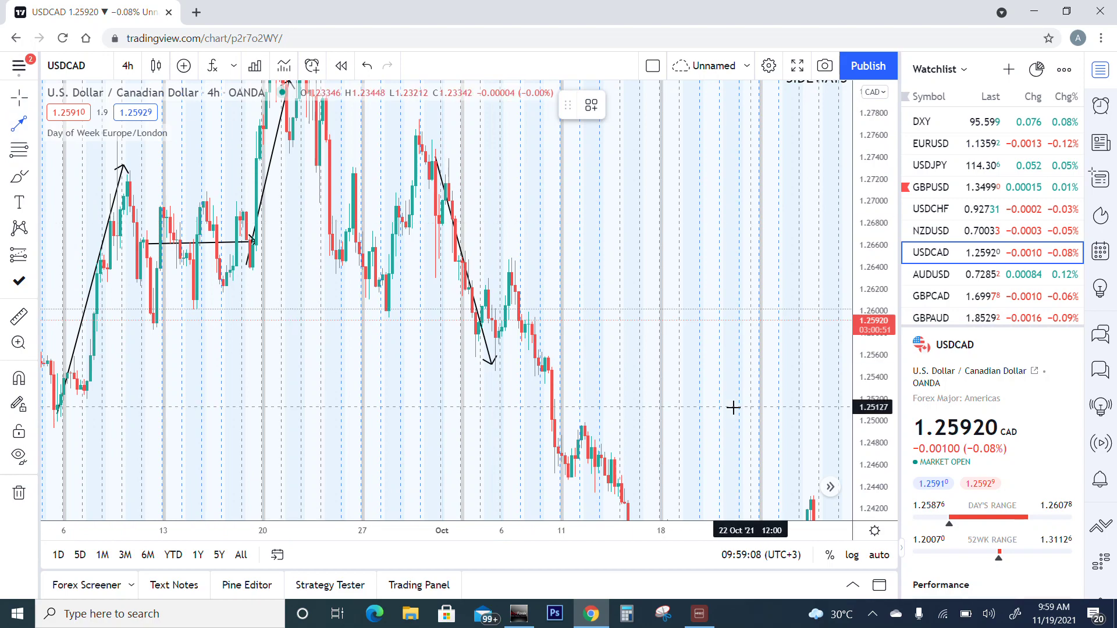
pyautogui.click(513, 268)
pyautogui.scroll(-1, 559, 348)
pyautogui.scroll(1, 558, 348)
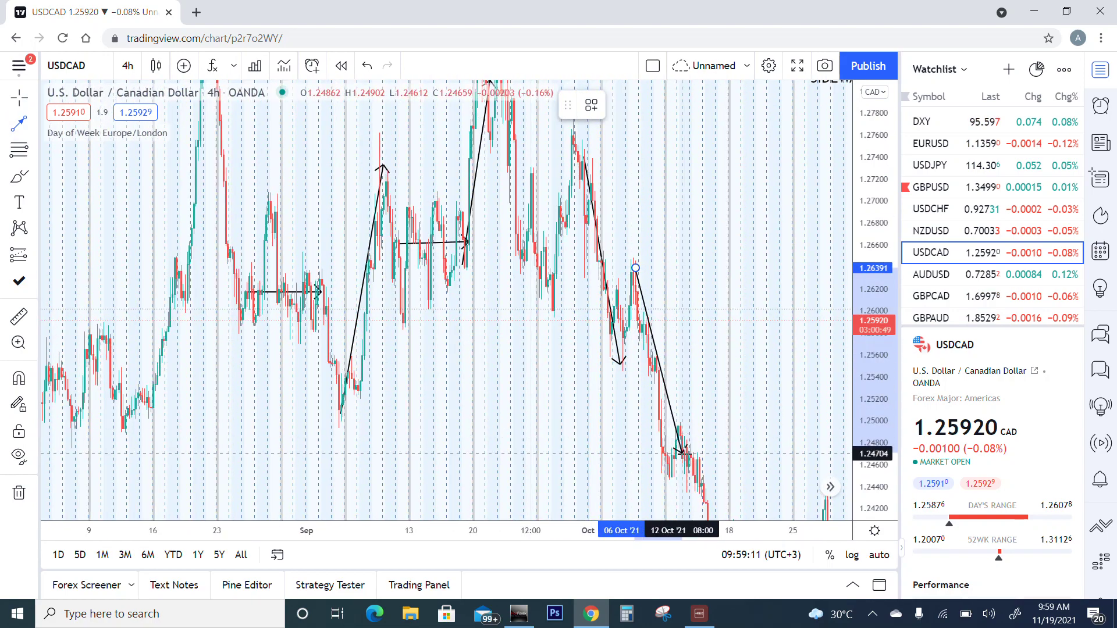
pyautogui.scroll(1, 568, 366)
pyautogui.scroll(1, 611, 463)
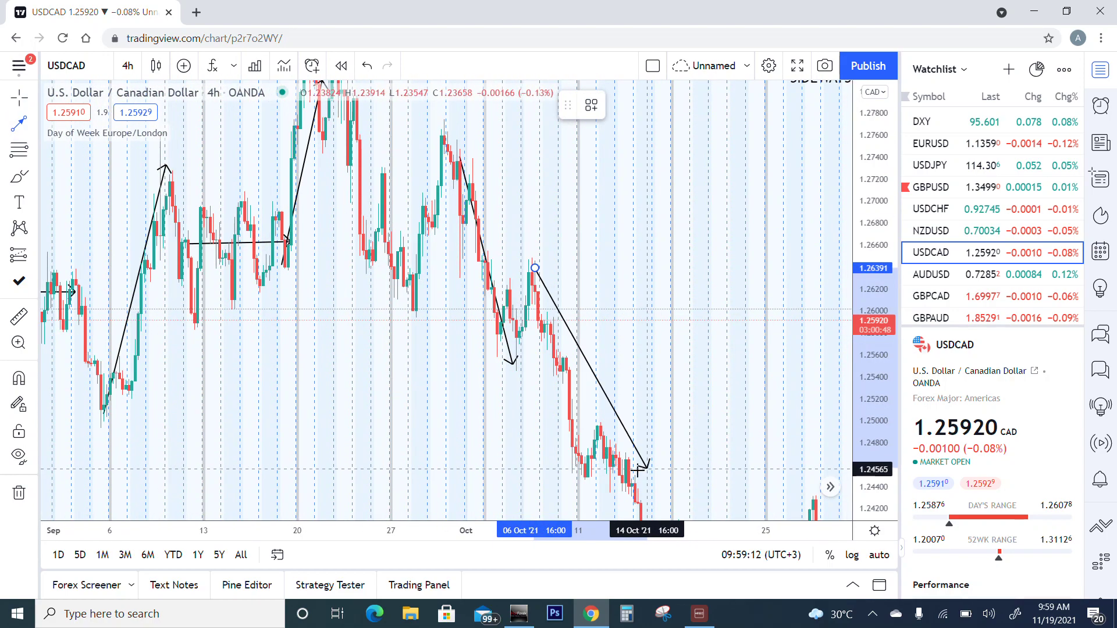
pyautogui.click(588, 478)
pyautogui.scroll(-1, 498, 416)
pyautogui.click(689, 364)
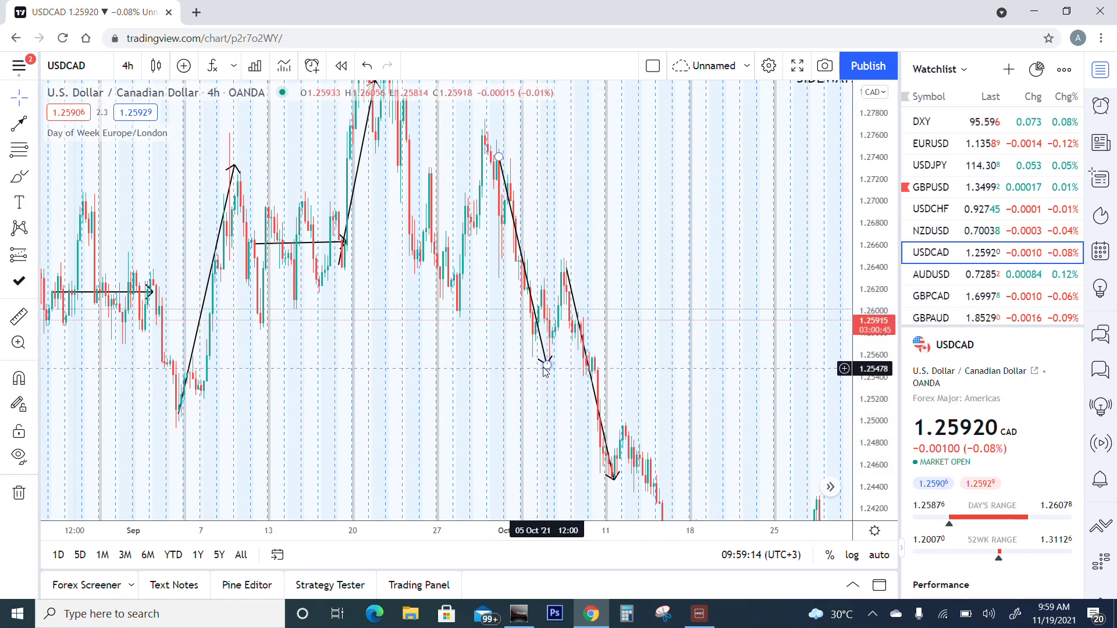
pyautogui.scroll(1, 544, 369)
pyautogui.scroll(1, 513, 356)
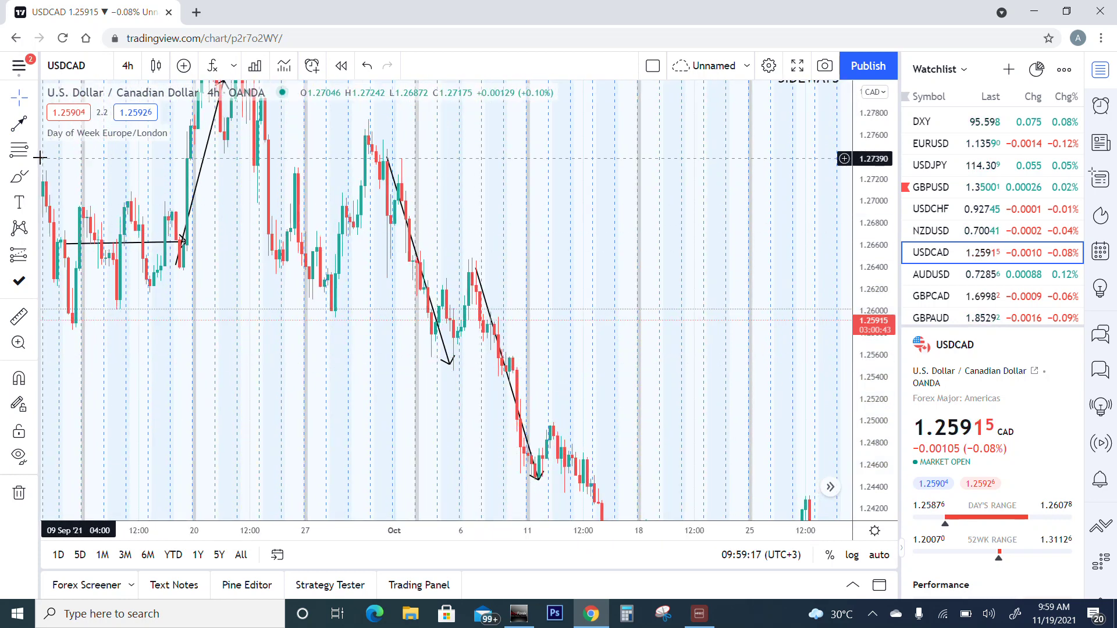
# Trace a blue zigzag path from the late-September low through the October swing highs and lows
pyautogui.click(35, 178)
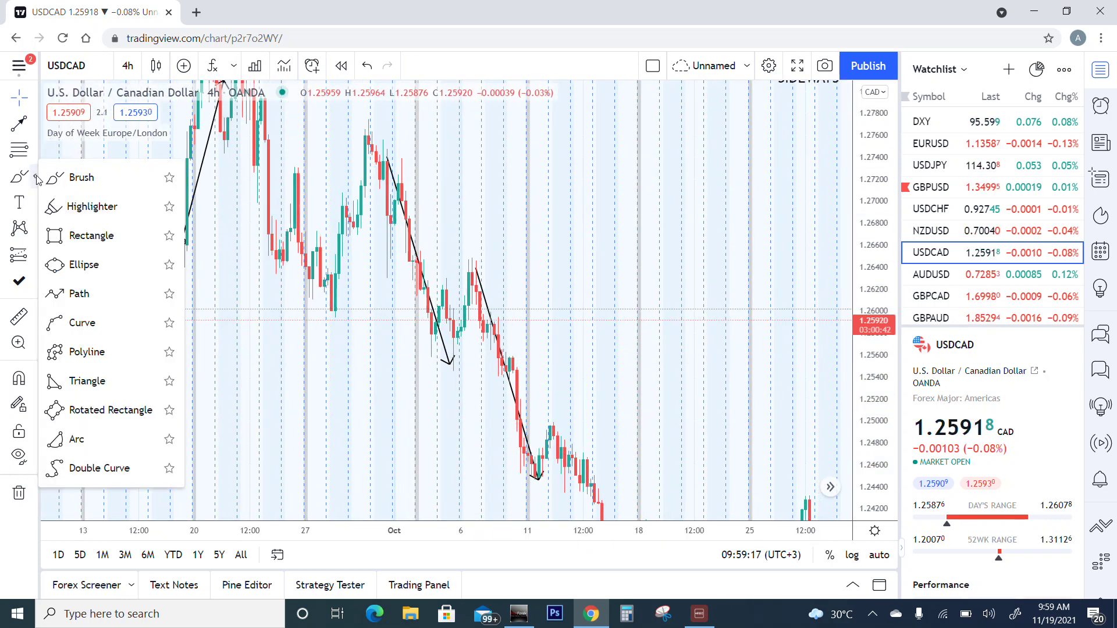
pyautogui.click(79, 292)
pyautogui.click(325, 305)
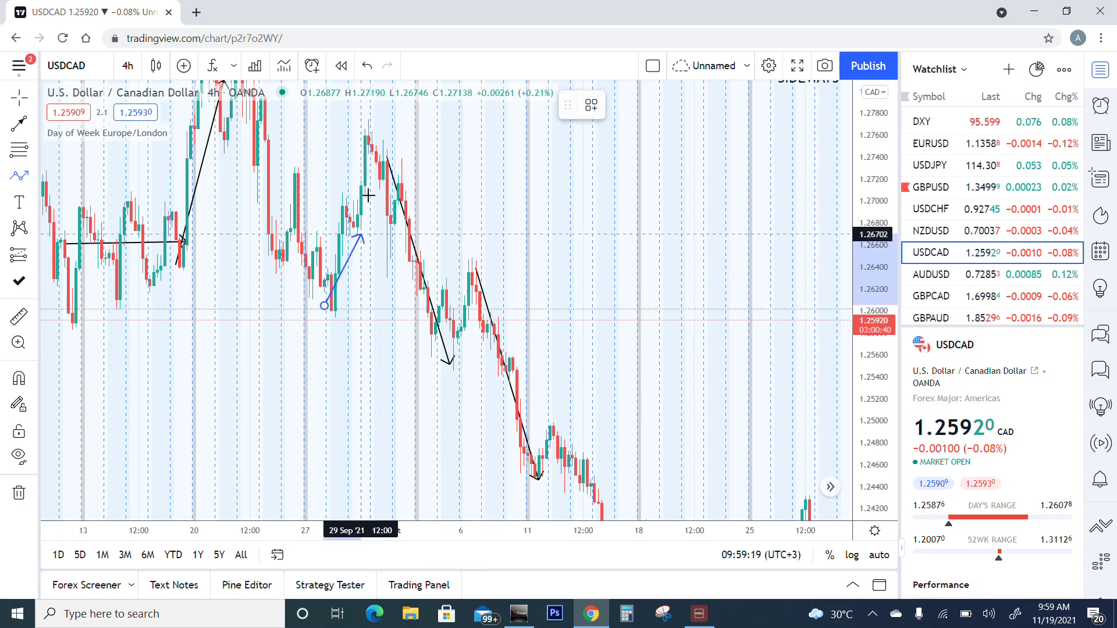
pyautogui.click(369, 136)
pyautogui.click(435, 353)
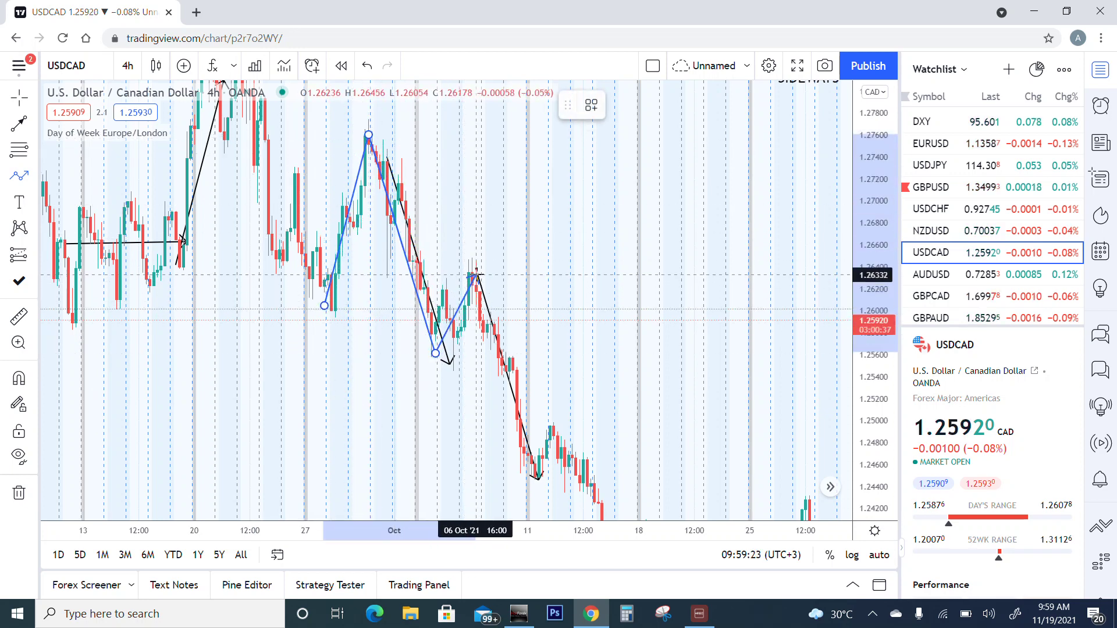
pyautogui.click(476, 276)
pyautogui.click(536, 488)
pyautogui.click(558, 423)
pyautogui.scroll(-2, 543, 312)
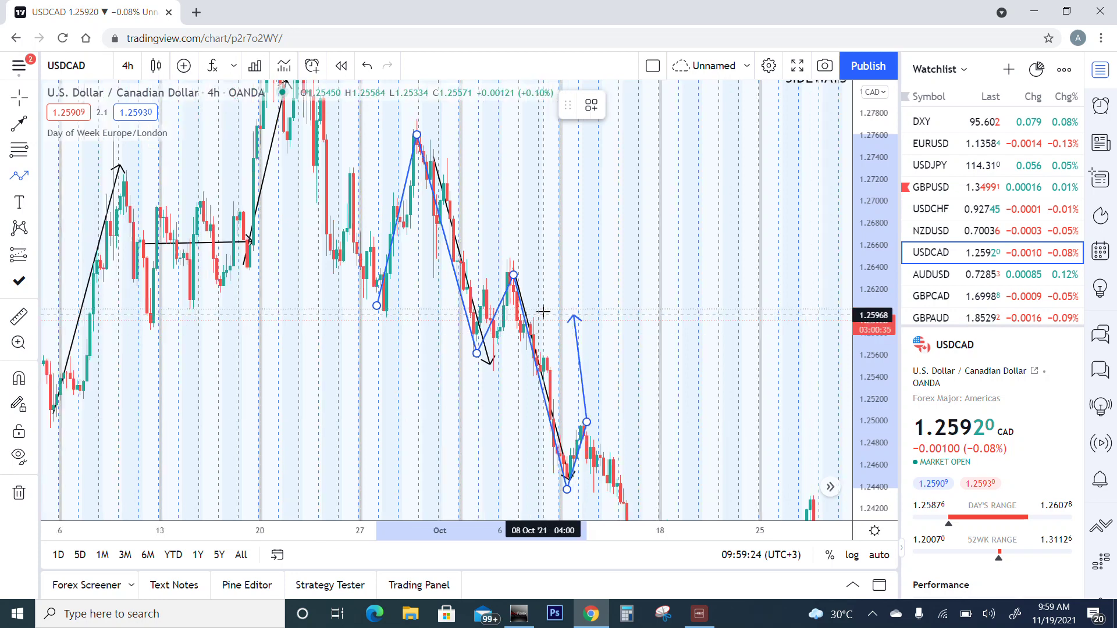
pyautogui.scroll(-2, 546, 302)
pyautogui.scroll(-1, 546, 302)
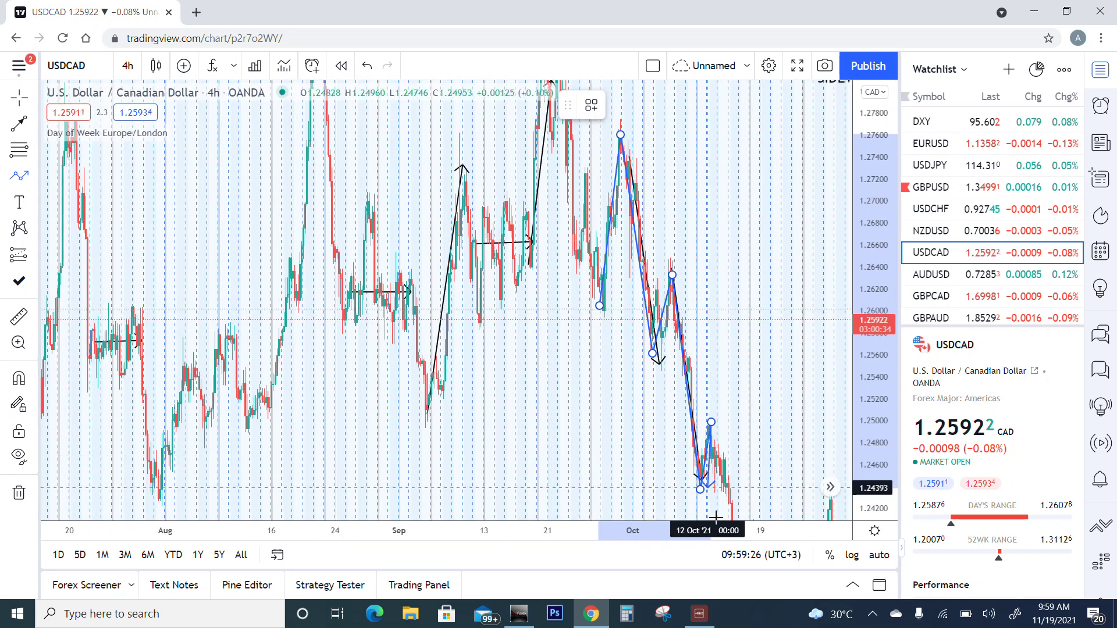
pyautogui.click(757, 504)
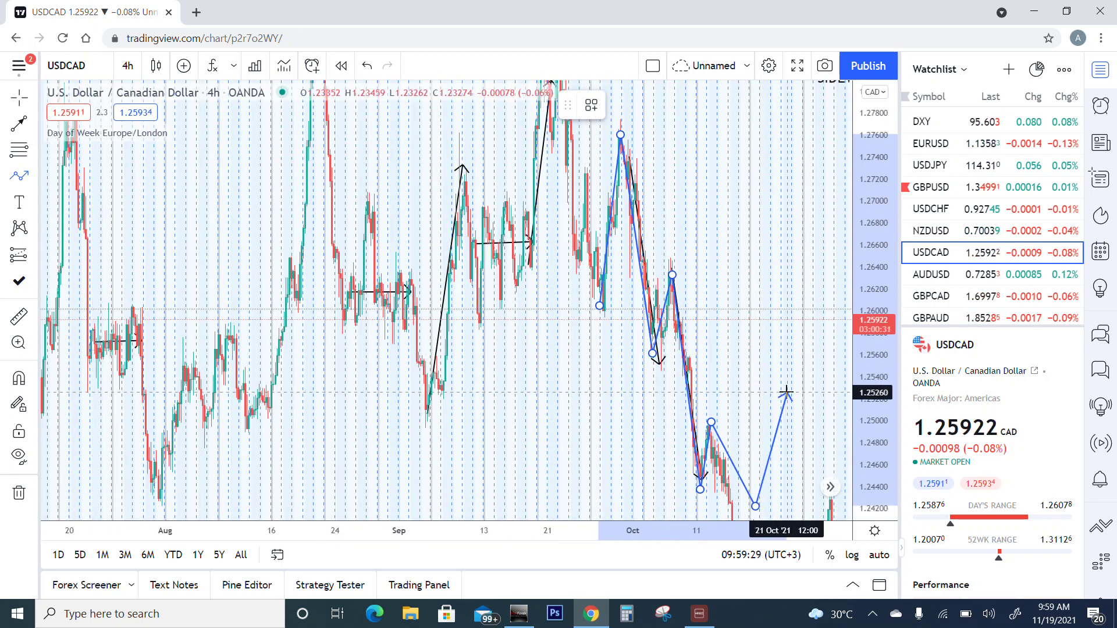
pyautogui.press('Escape')
# Draw a second blue zigzag across the early-August swings, then pan toward later dates
pyautogui.click(19, 176)
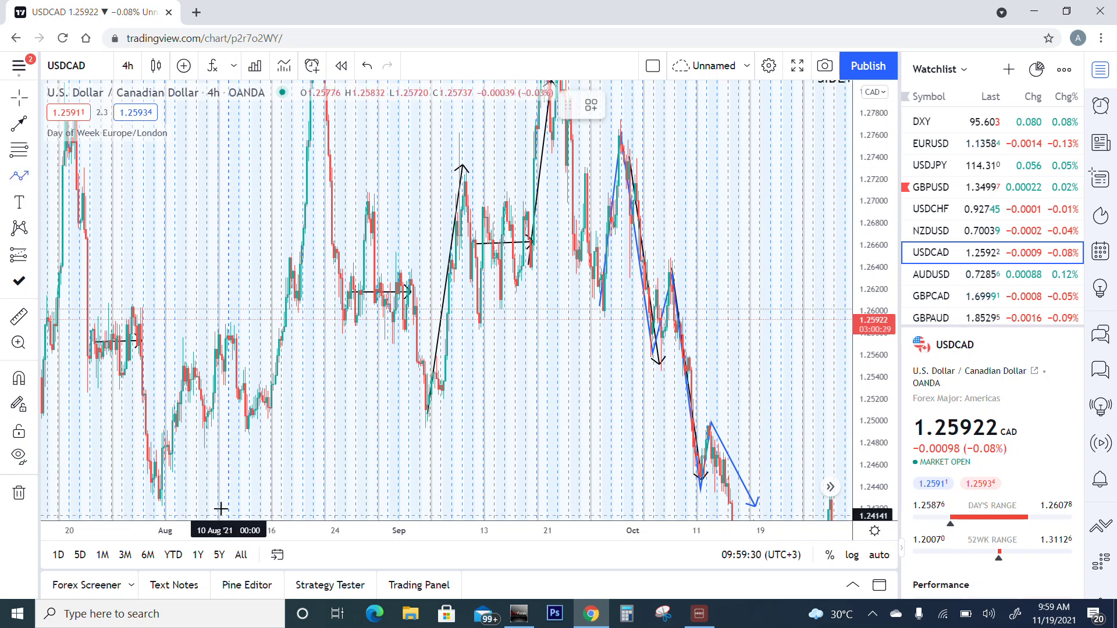
pyautogui.click(160, 495)
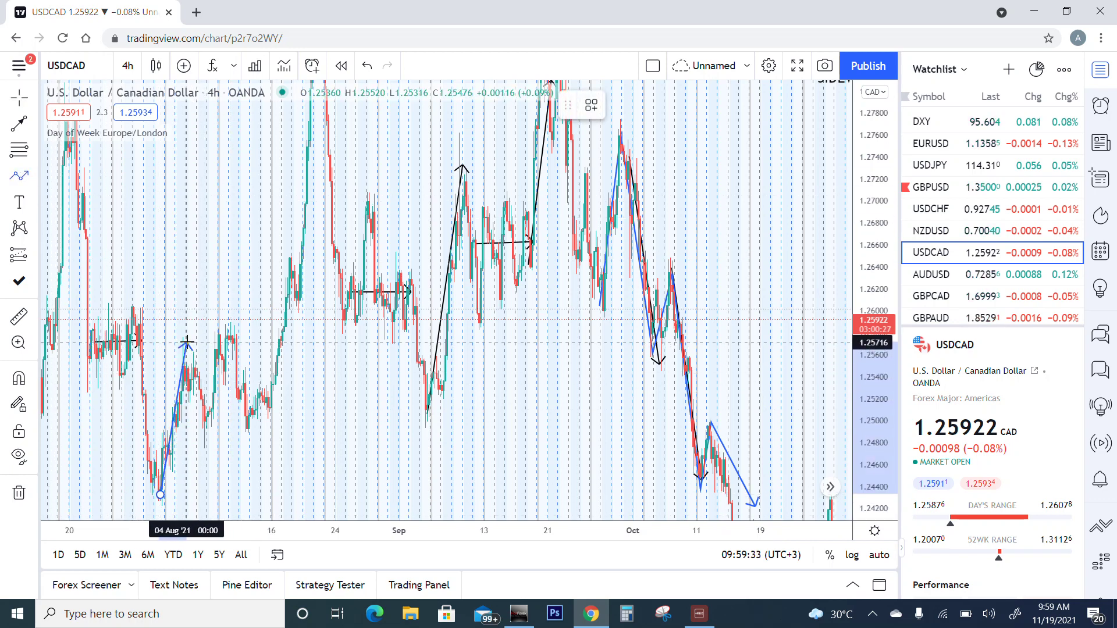
pyautogui.click(186, 343)
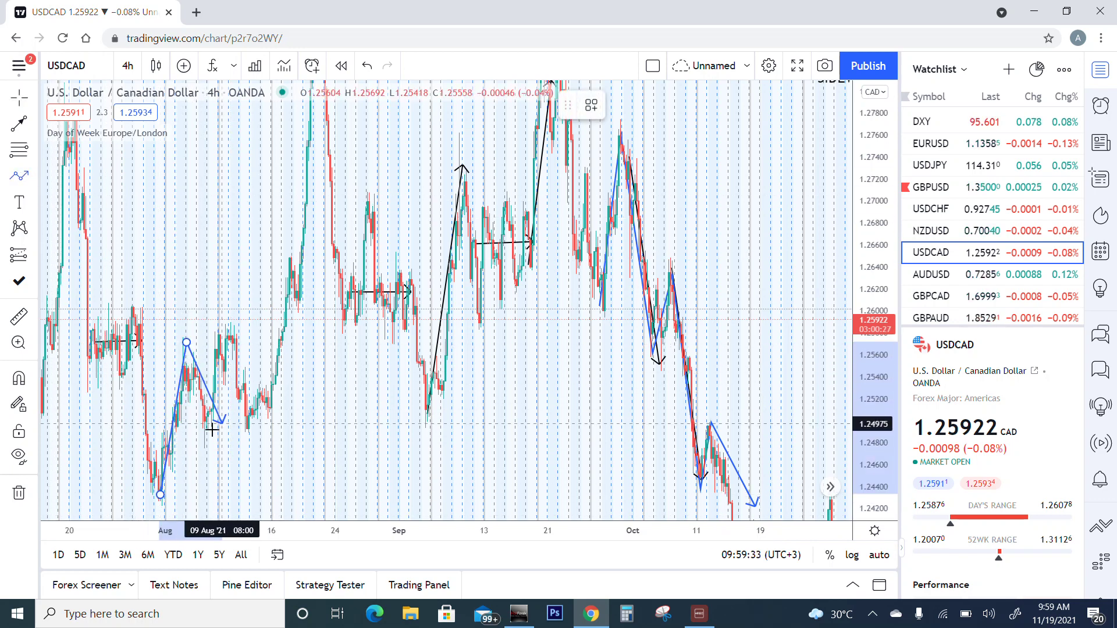
pyautogui.click(226, 332)
pyautogui.click(254, 424)
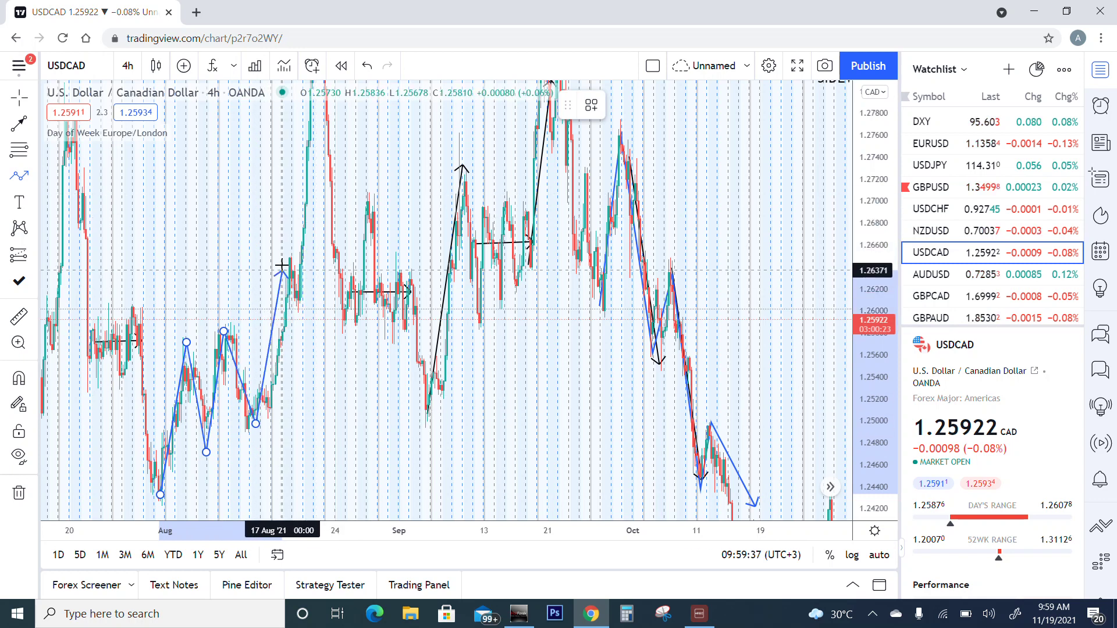
pyautogui.click(303, 300)
pyautogui.scroll(-2, 306, 300)
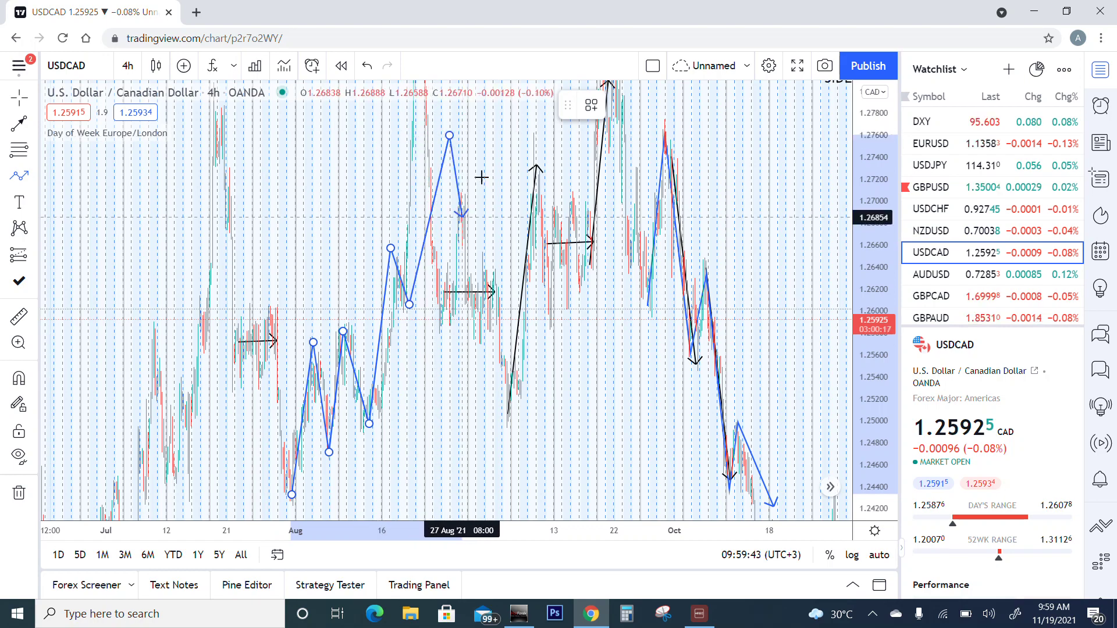
pyautogui.press('Escape')
pyautogui.moveTo(429, 371); pyautogui.dragTo(358, 379)
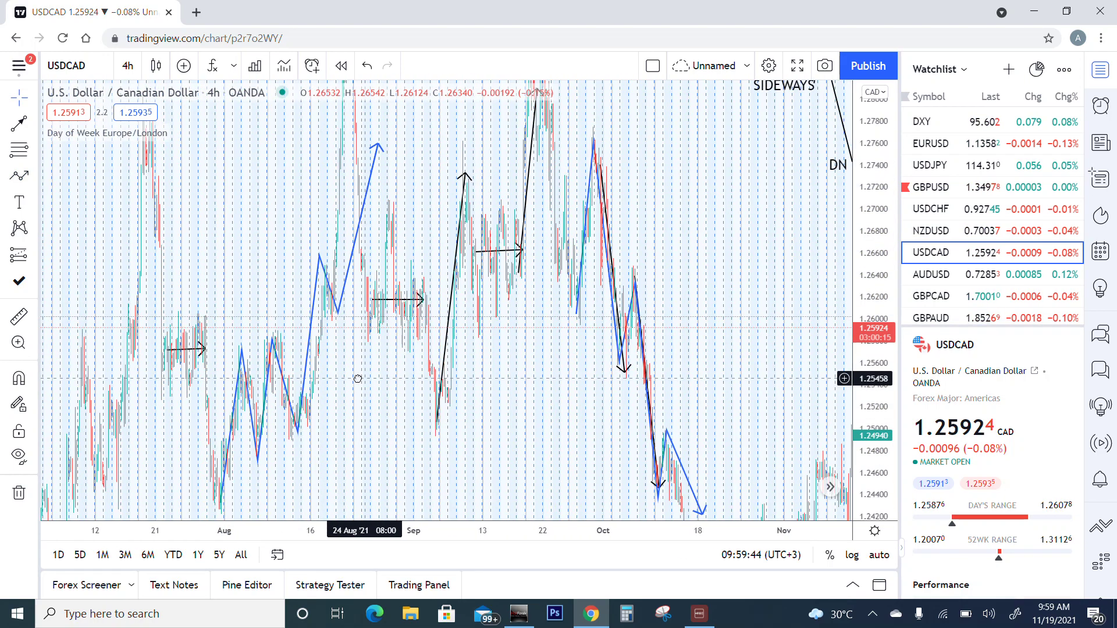
pyautogui.hscroll(5, 457, 327)
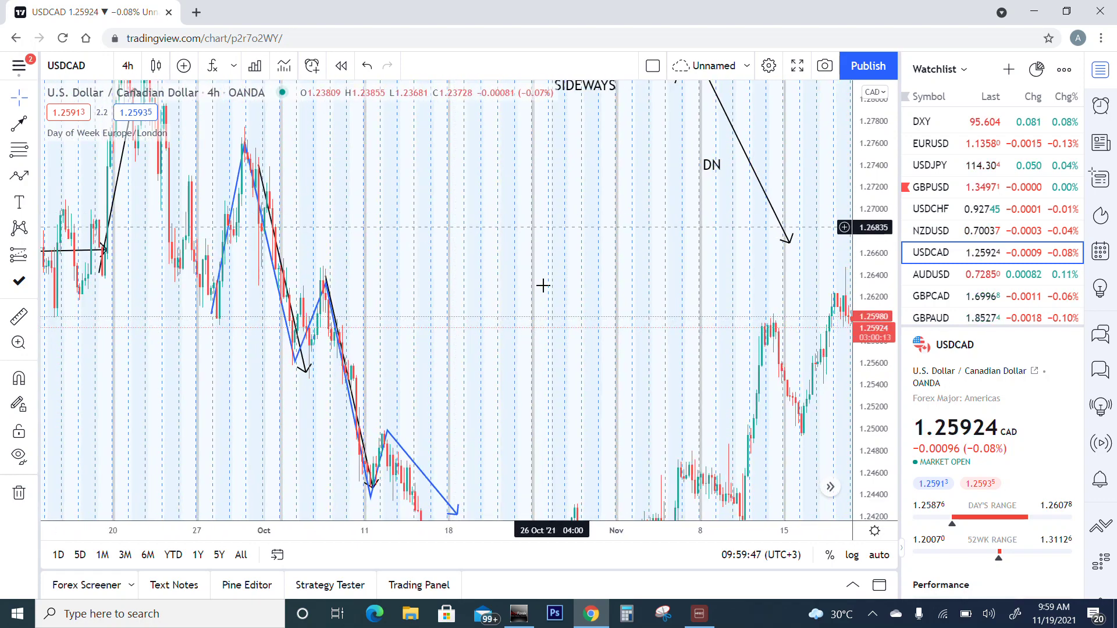
pyautogui.hscroll(3, 483, 320)
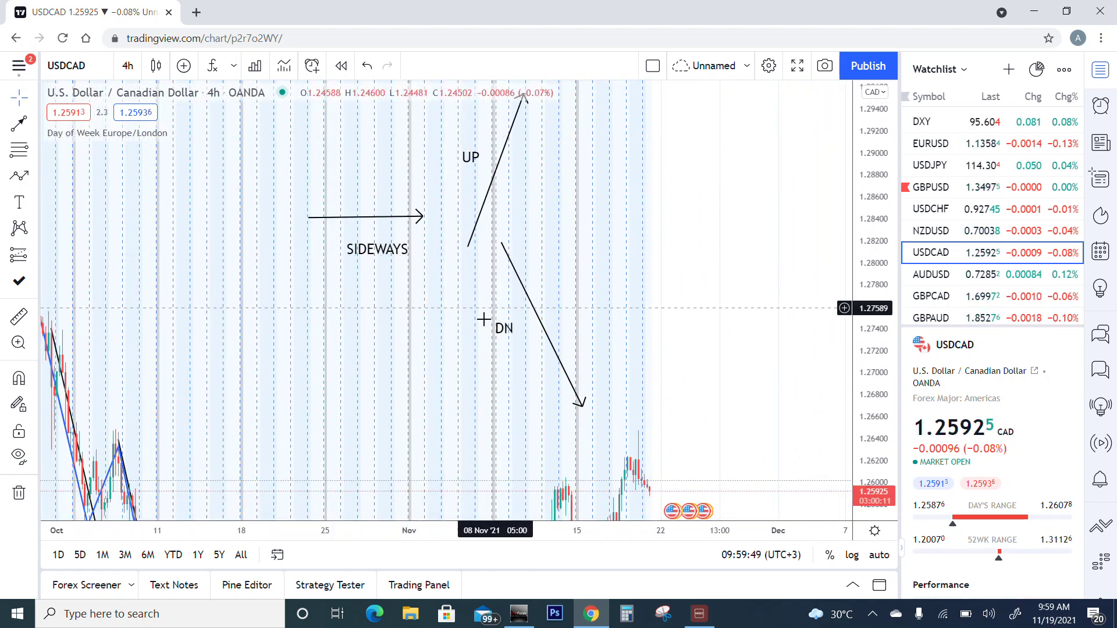
# Place an X icon on the SIDEWAYS label
pyautogui.click(35, 282)
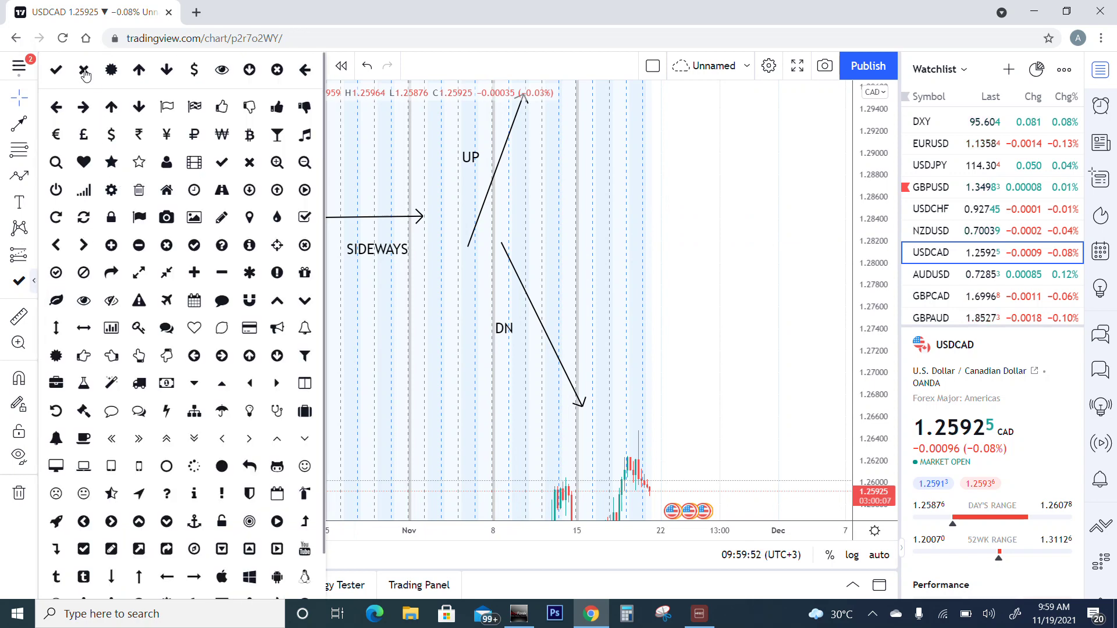
pyautogui.click(85, 73)
pyautogui.click(364, 229)
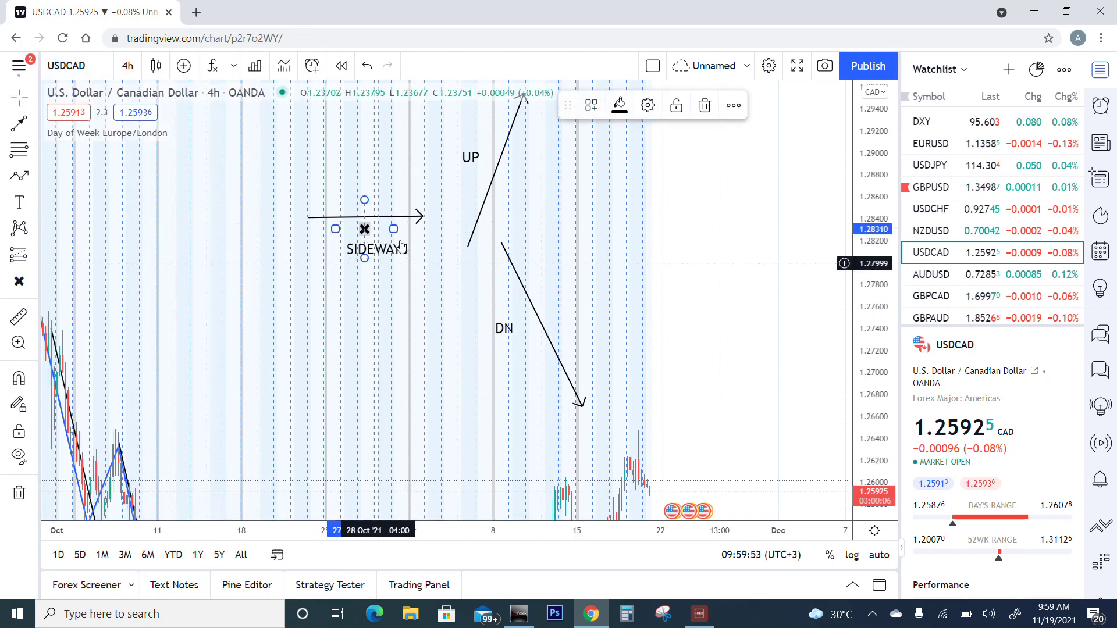
pyautogui.click(330, 309)
# Draw a dark red diagonal trend line through the SIDEWAYS example
pyautogui.click(34, 127)
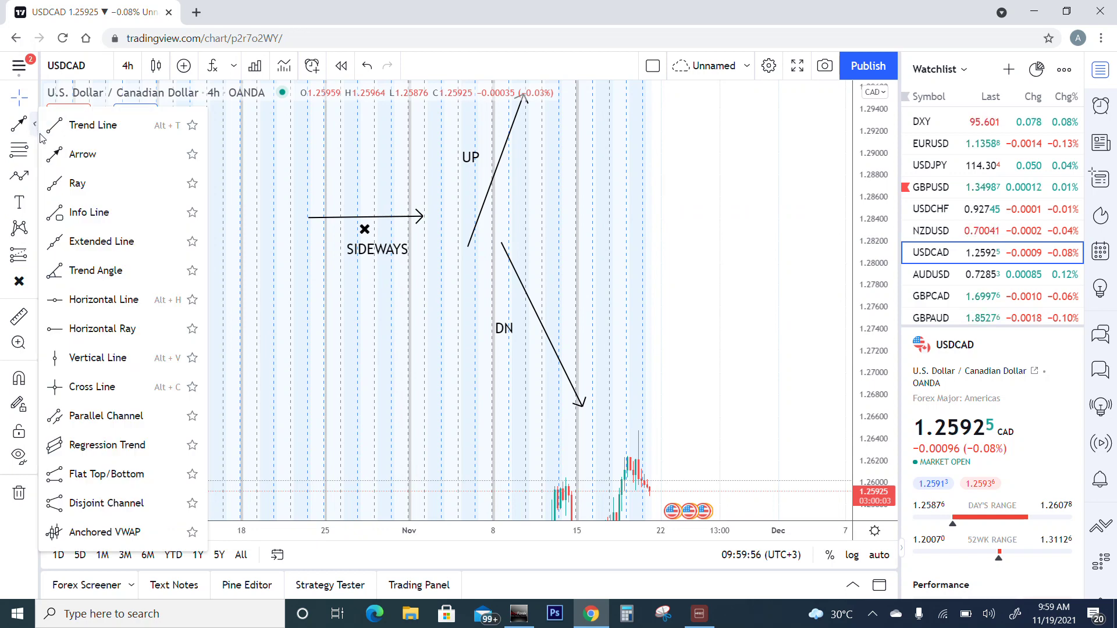
pyautogui.click(87, 122)
pyautogui.click(412, 159)
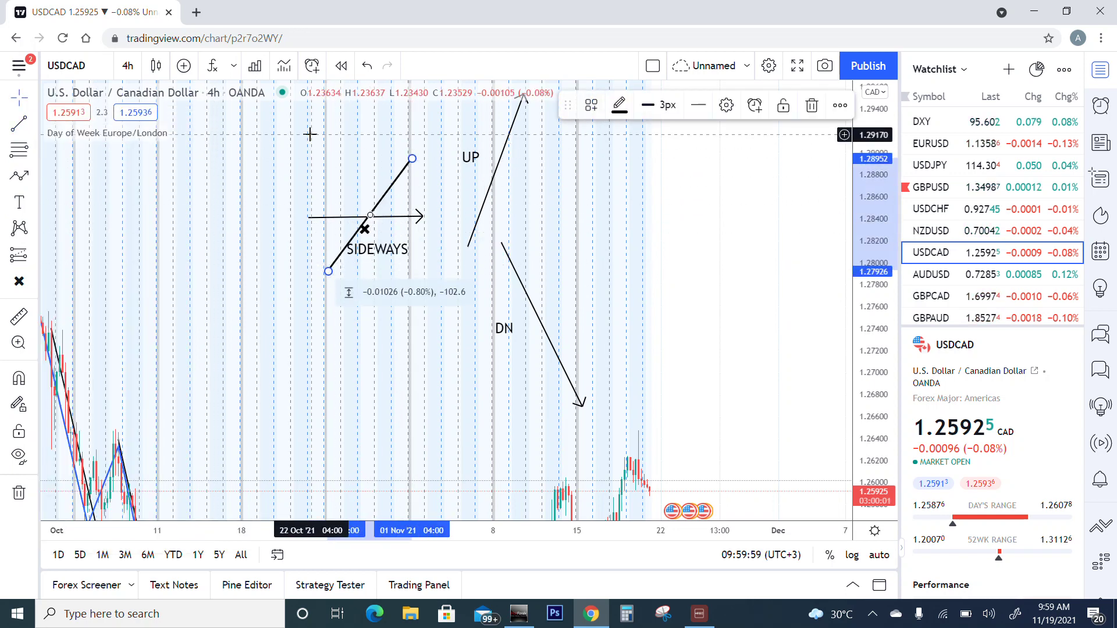
pyautogui.click(306, 129)
pyautogui.click(329, 271)
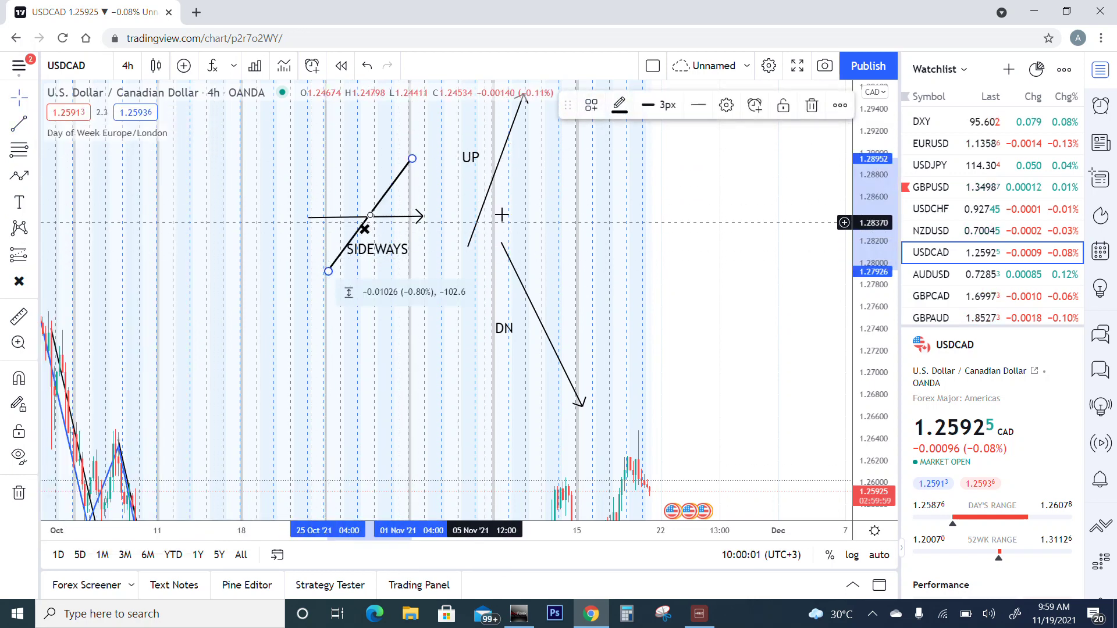
pyautogui.click(620, 107)
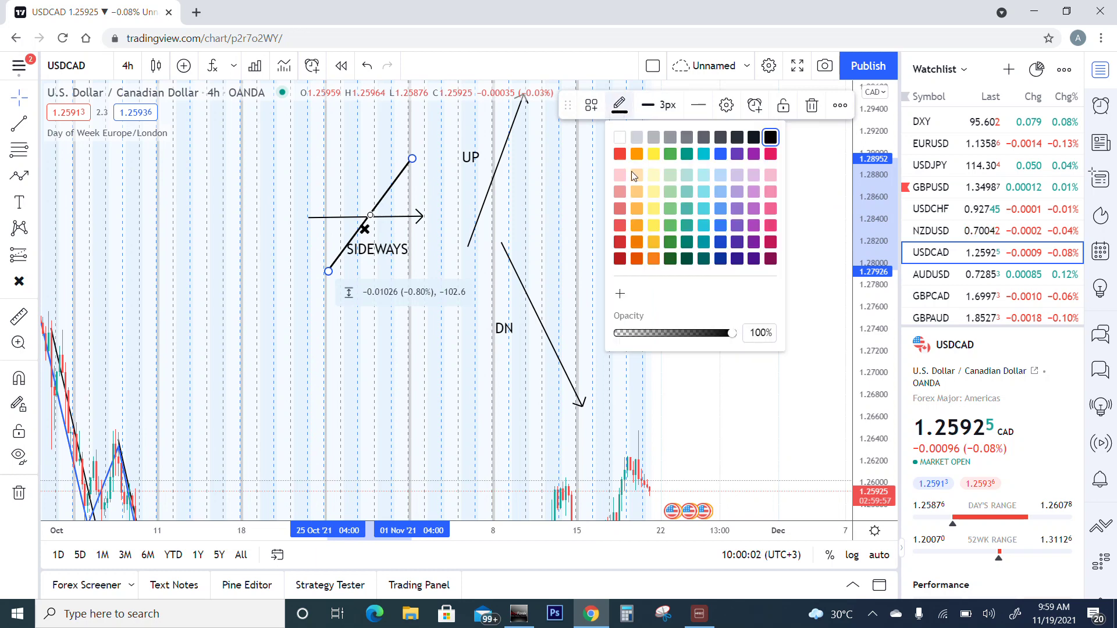
pyautogui.click(620, 258)
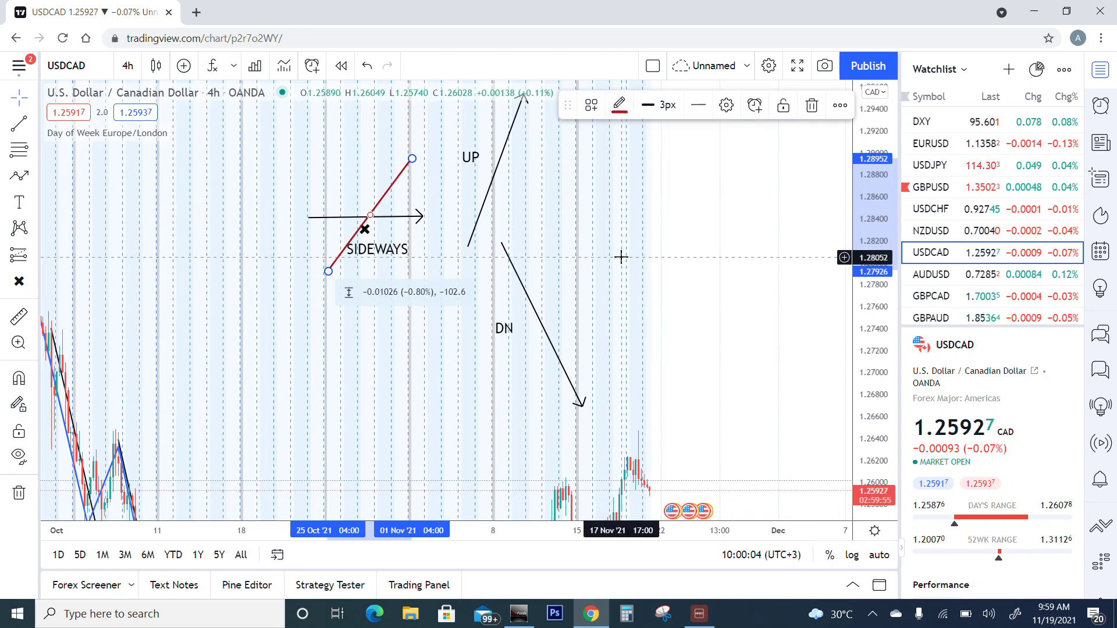
pyautogui.click(365, 166)
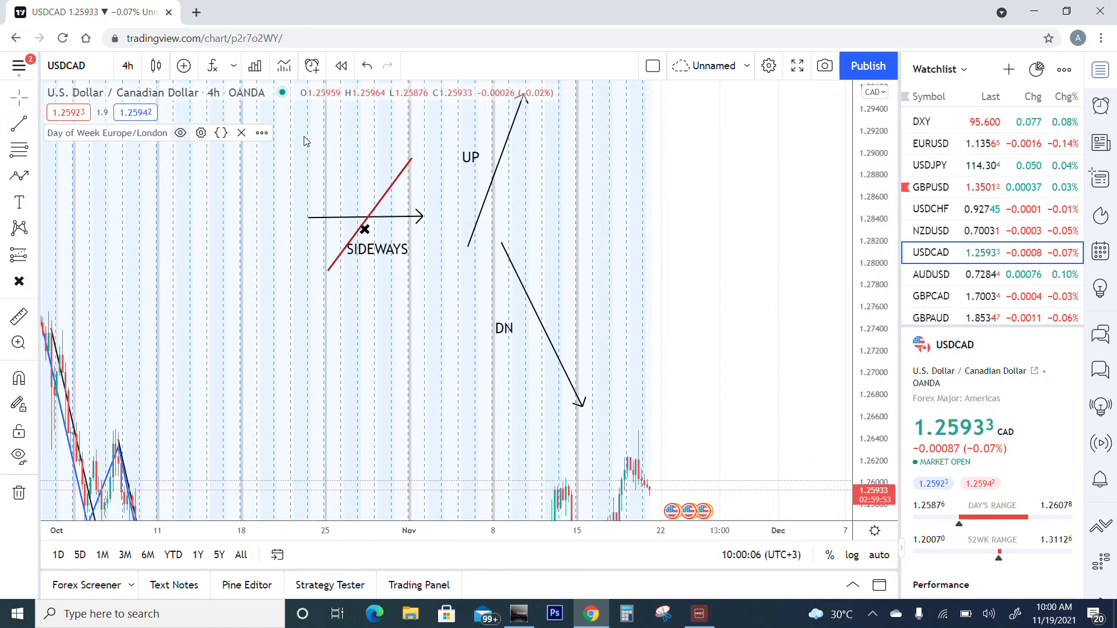
# Draw a second trend line crossing the first to complete the cross
pyautogui.hotkey('alt', 't')
pyautogui.click(331, 162)
pyautogui.click(403, 275)
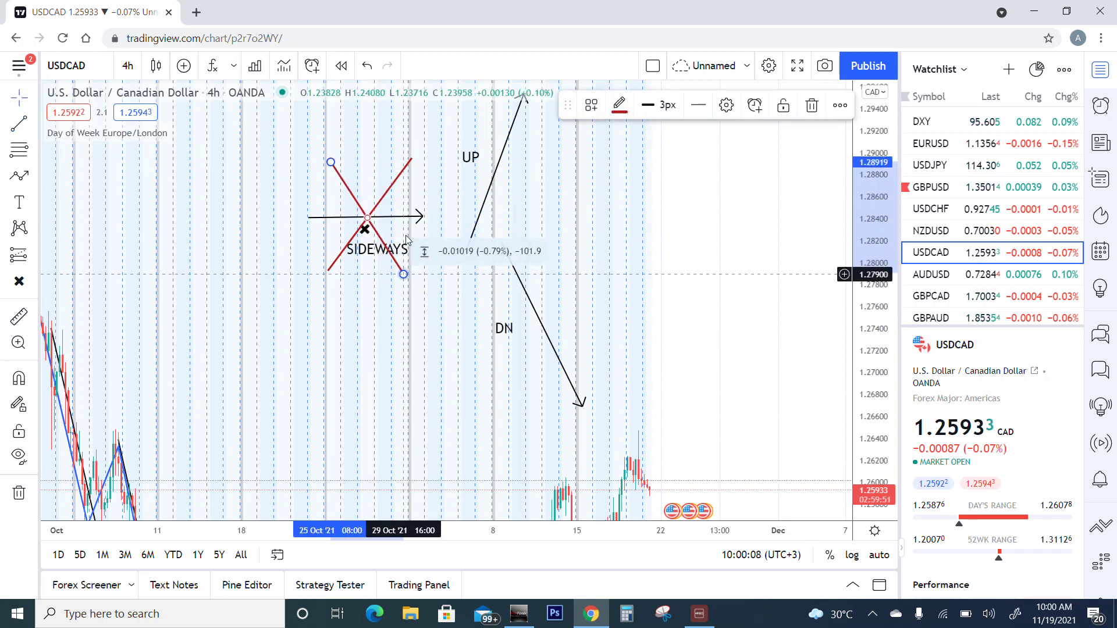
pyautogui.click(362, 166)
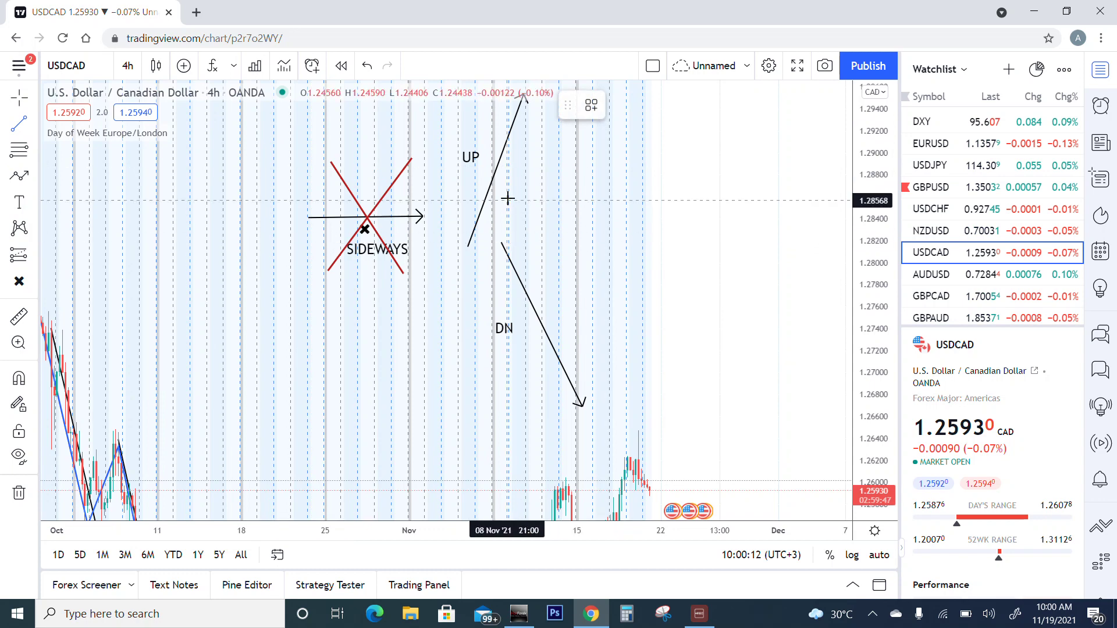
# Draw a two-stroke red checkmark beside the UP example
pyautogui.click(533, 184)
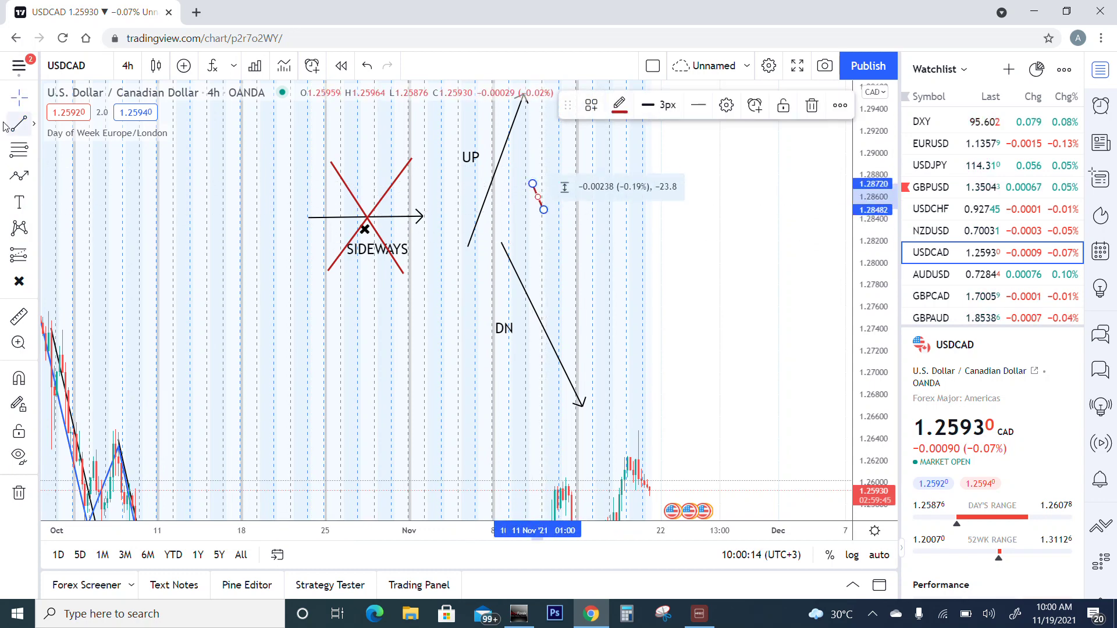
pyautogui.click(599, 175)
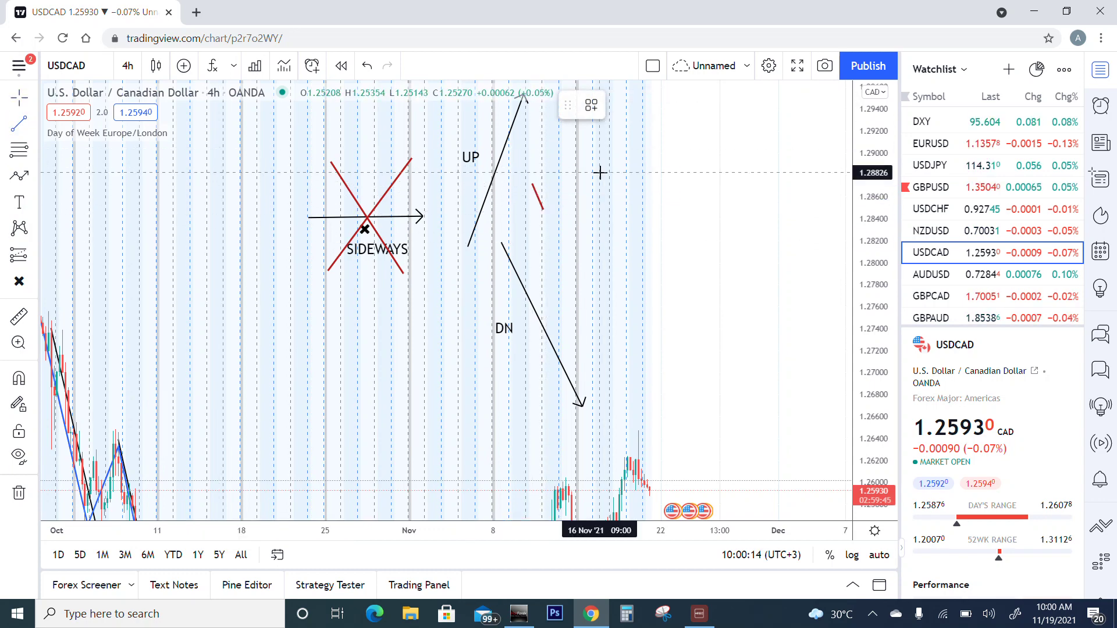
pyautogui.click(543, 210)
pyautogui.click(591, 132)
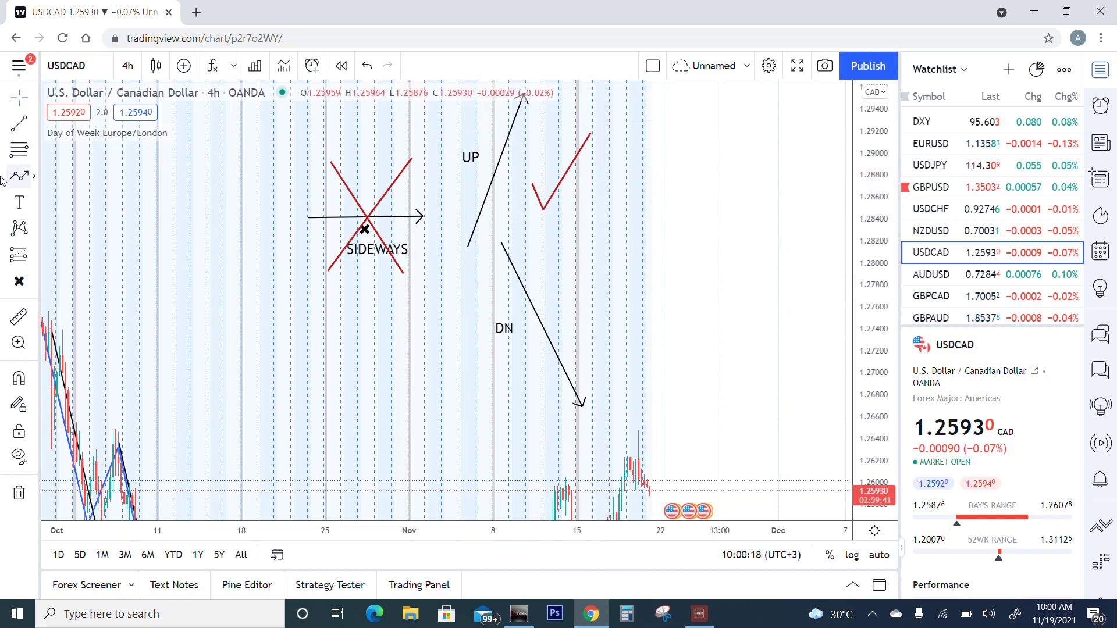
# Draw a two-stroke red checkmark beside the DN example
pyautogui.click(577, 354)
pyautogui.click(596, 384)
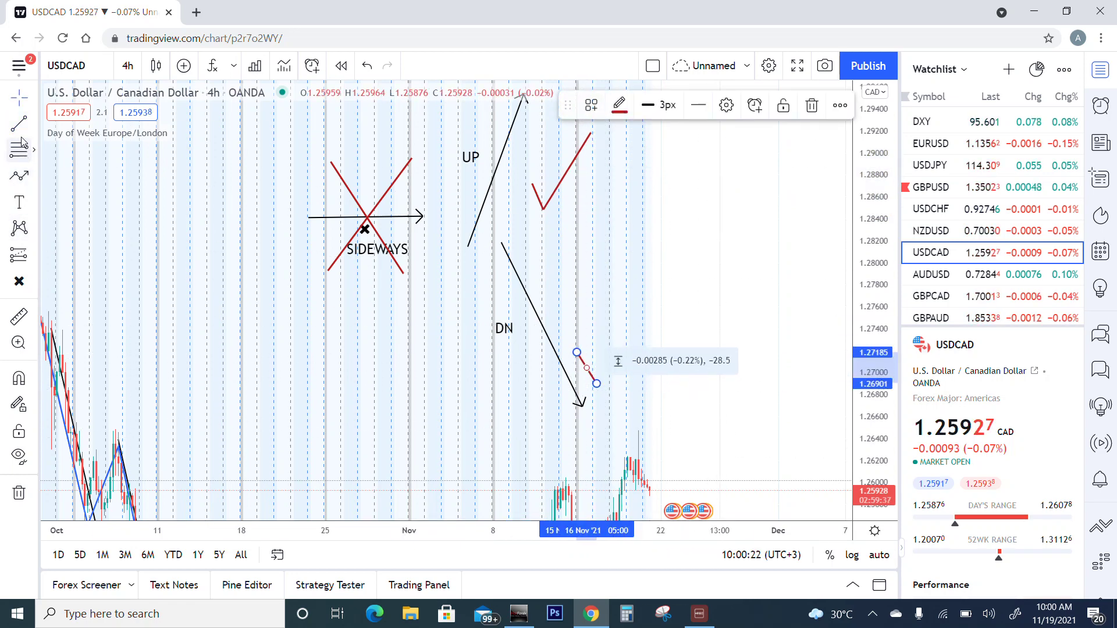
pyautogui.click(669, 407)
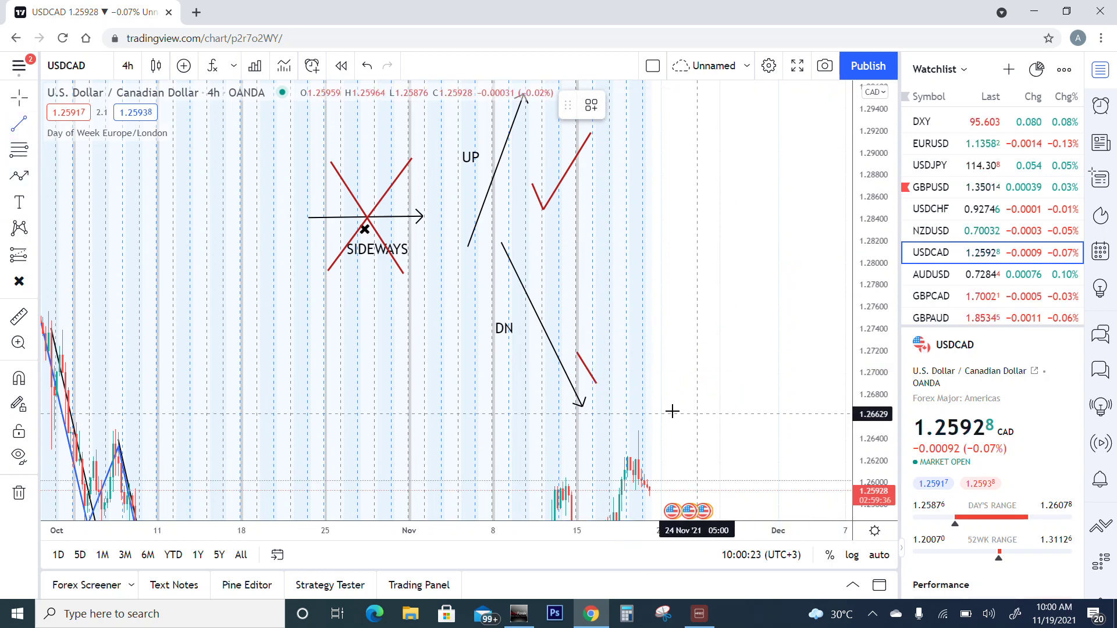
pyautogui.click(596, 381)
pyautogui.click(667, 302)
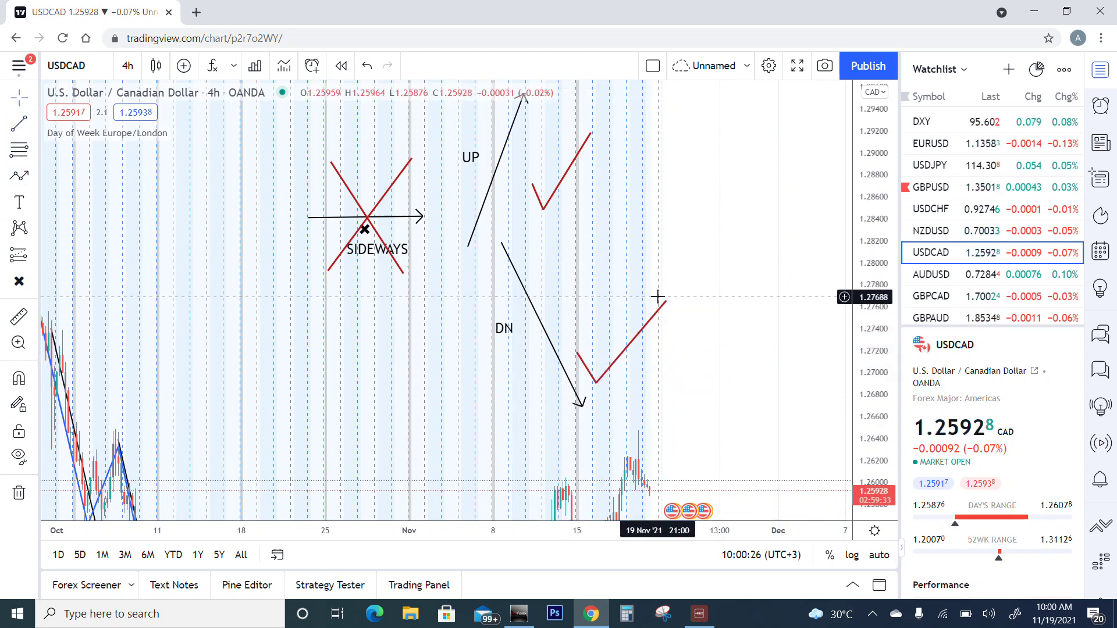
pyautogui.moveTo(495, 278); pyautogui.dragTo(549, 288)
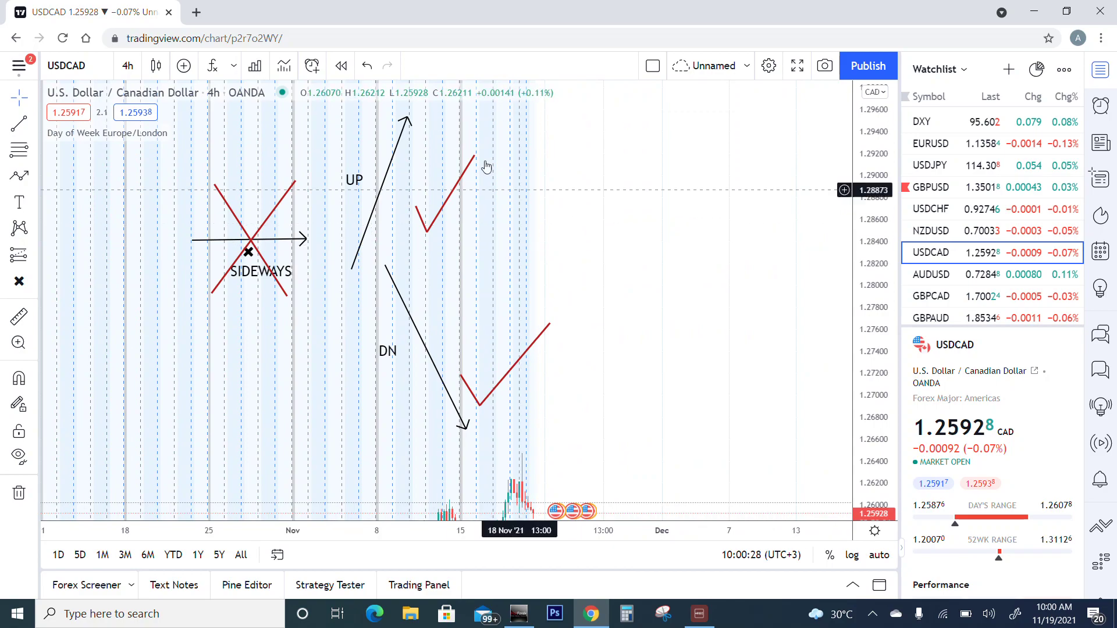
pyautogui.scroll(-2, 568, 277)
pyautogui.scroll(-2, 582, 282)
pyautogui.scroll(-2, 486, 369)
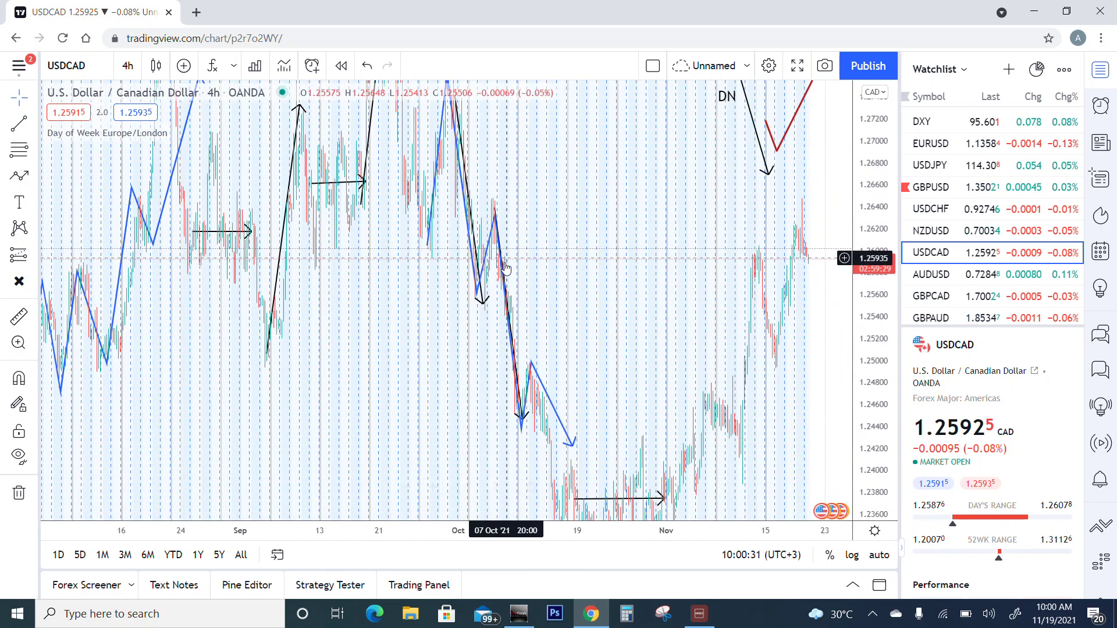
pyautogui.scroll(2, 515, 271)
pyautogui.moveTo(522, 270); pyautogui.dragTo(600, 349)
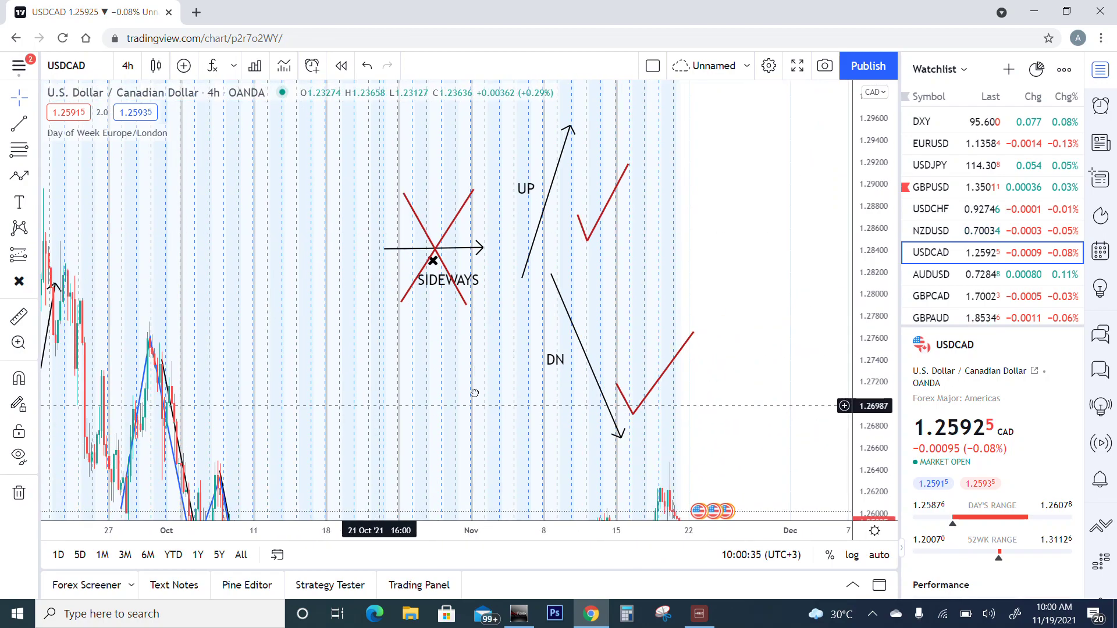
pyautogui.moveTo(474, 392); pyautogui.dragTo(544, 411)
pyautogui.moveTo(357, 402); pyautogui.dragTo(444, 388)
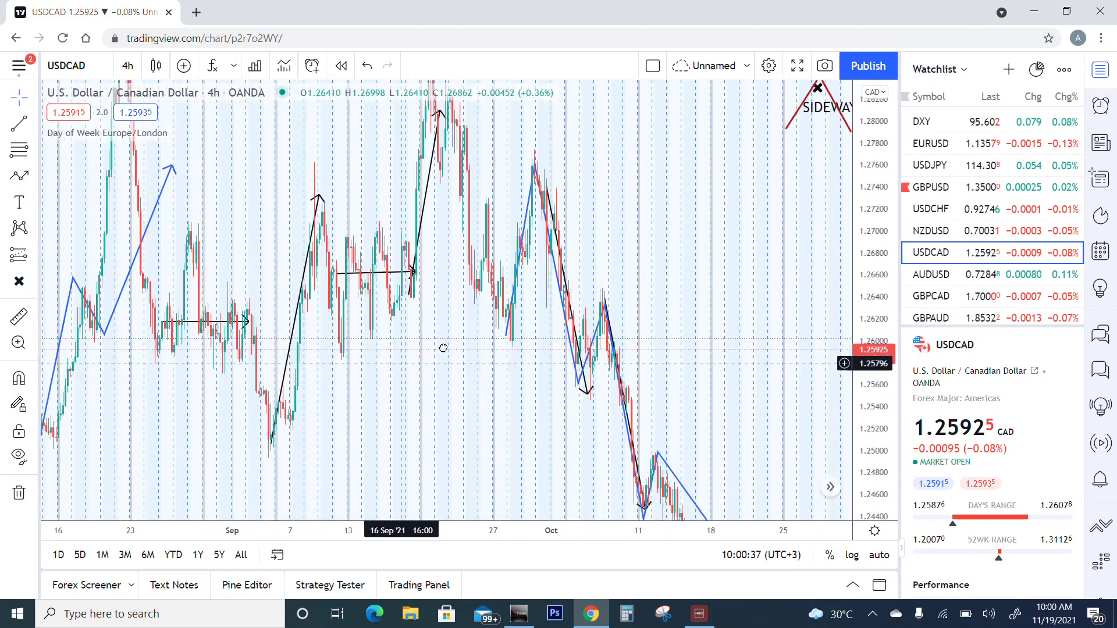
pyautogui.moveTo(428, 313); pyautogui.dragTo(431, 403)
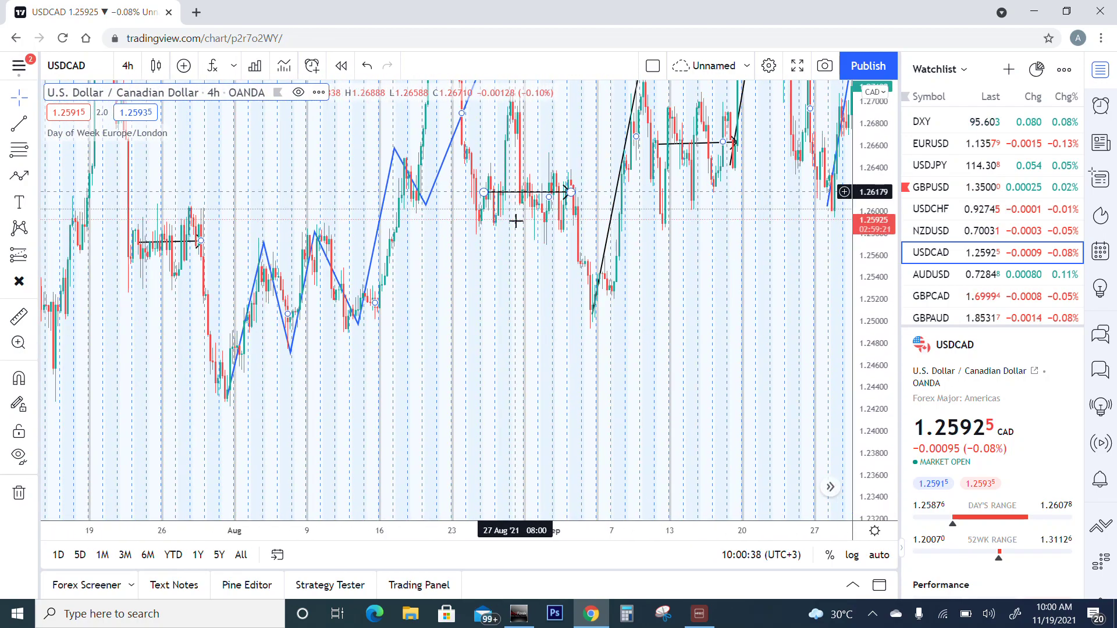
pyautogui.hscroll(3, 599, 312)
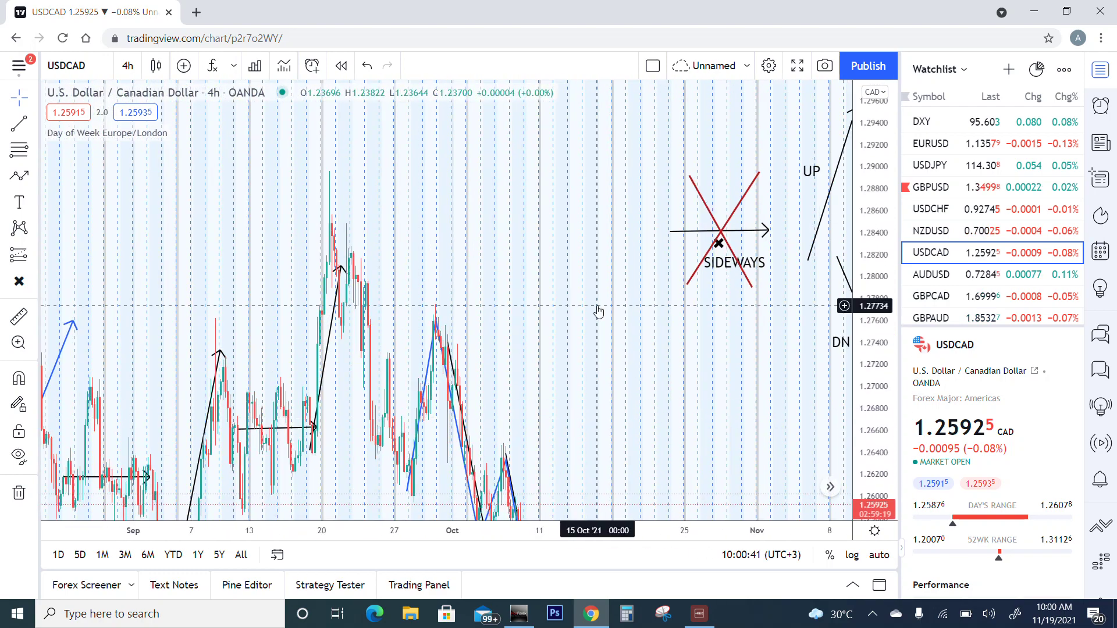
pyautogui.hscroll(5, 505, 319)
pyautogui.hscroll(2, 478, 355)
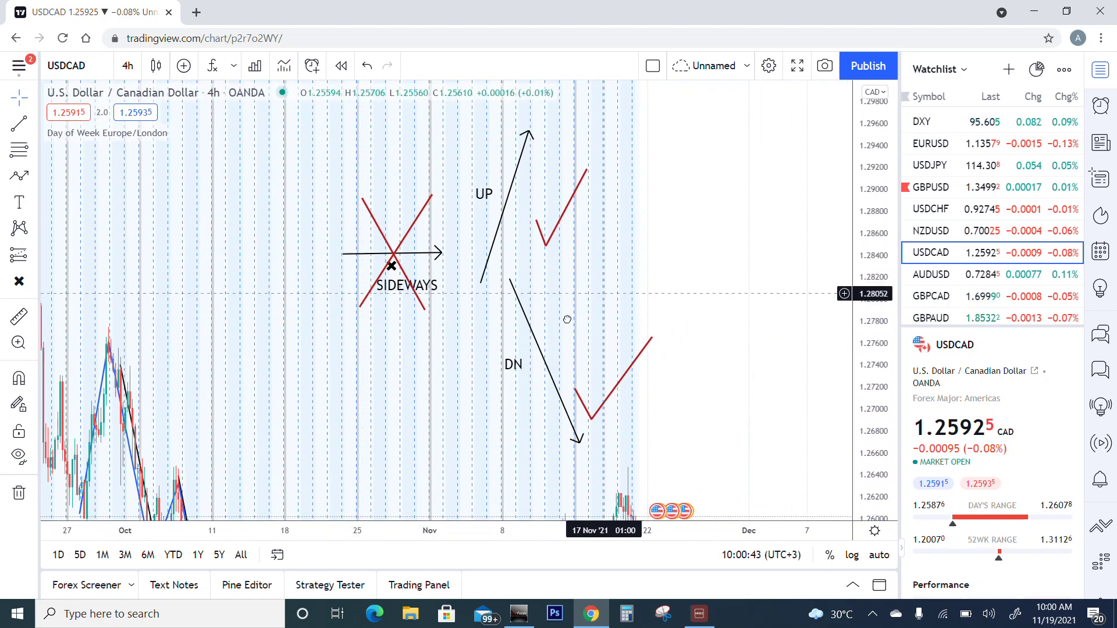